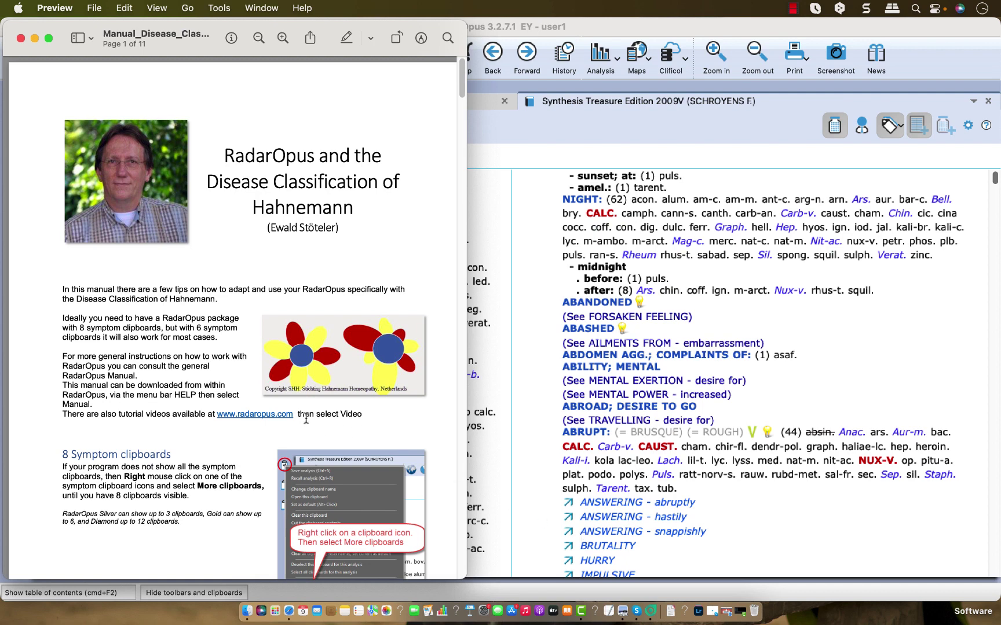
Step: Skim the opening pages of the disease classification manual, including the section on the 8 symptom clipboards
{"action": "scroll", "coordinate": [263, 414], "scroll_direction": "down", "scroll_amount": 10}
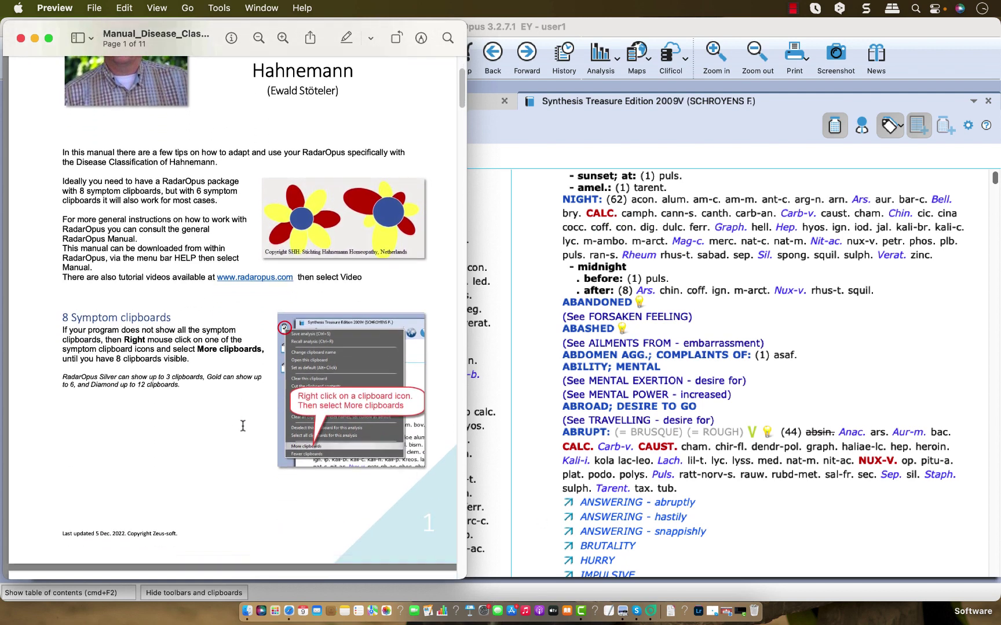
{"action": "scroll", "coordinate": [243, 423], "scroll_direction": "down", "scroll_amount": 15}
{"action": "scroll", "coordinate": [243, 423], "scroll_direction": "up", "scroll_amount": 20}
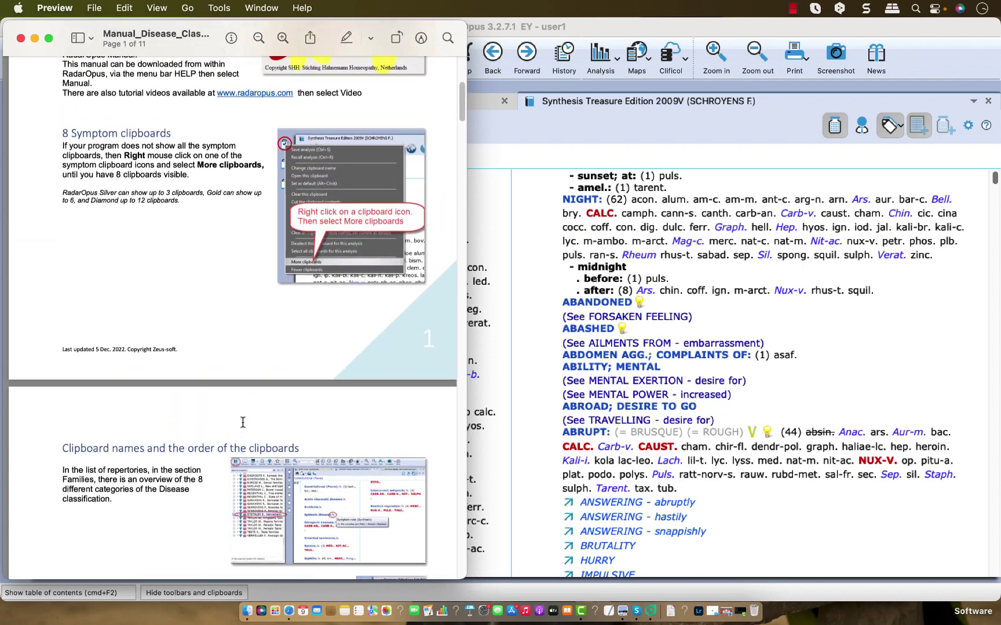
{"action": "scroll", "coordinate": [242, 423], "scroll_direction": "up", "scroll_amount": 5}
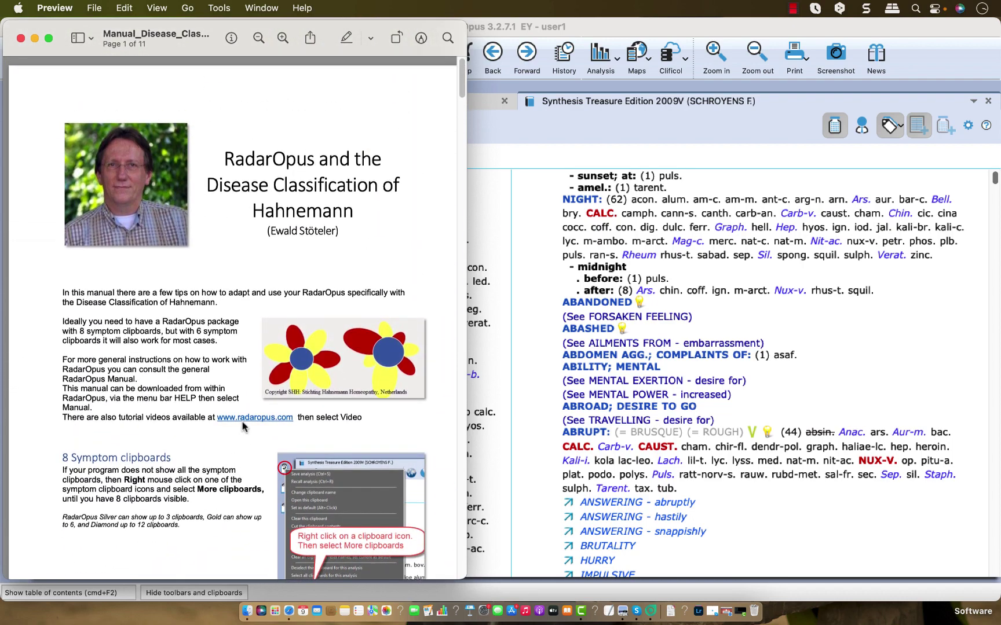
Step: Switch to RadarOpus and go to the video tutorials page of the RadarOpus.com website
{"action": "left_click", "coordinate": [490, 393]}
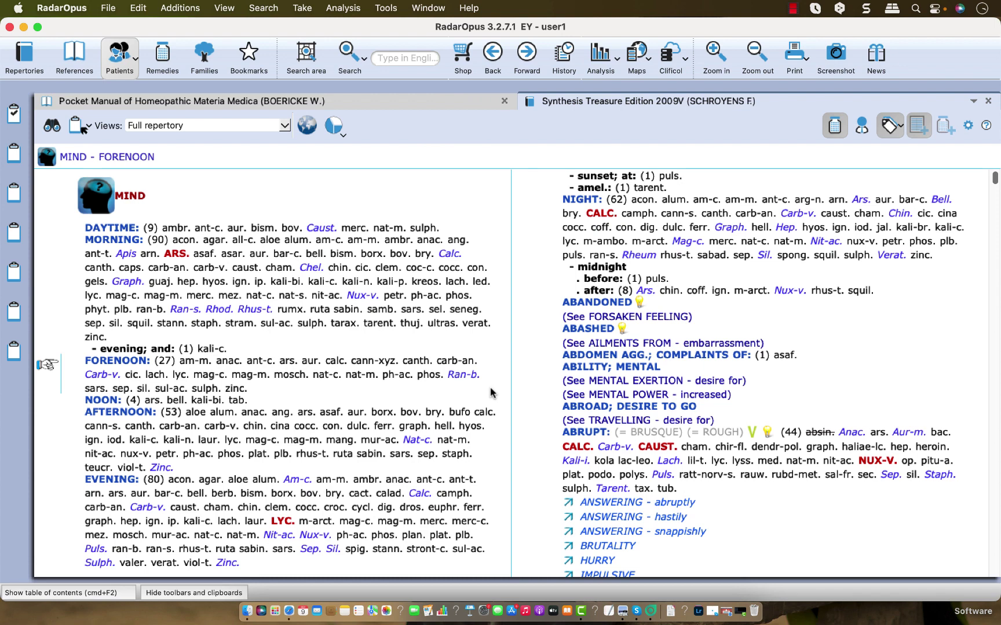
{"action": "left_click", "coordinate": [470, 339]}
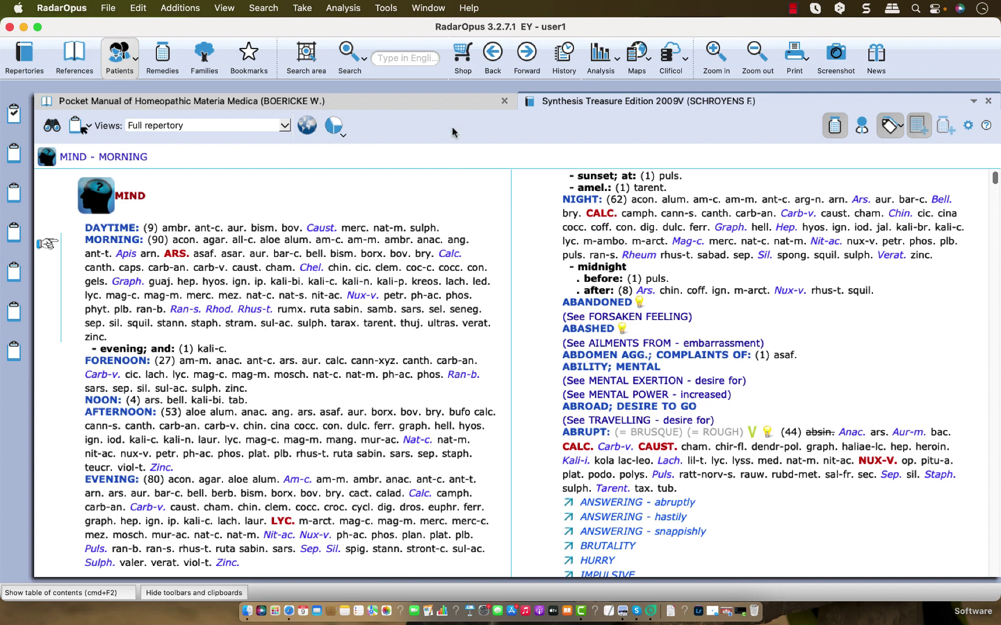
{"action": "left_click", "coordinate": [469, 8]}
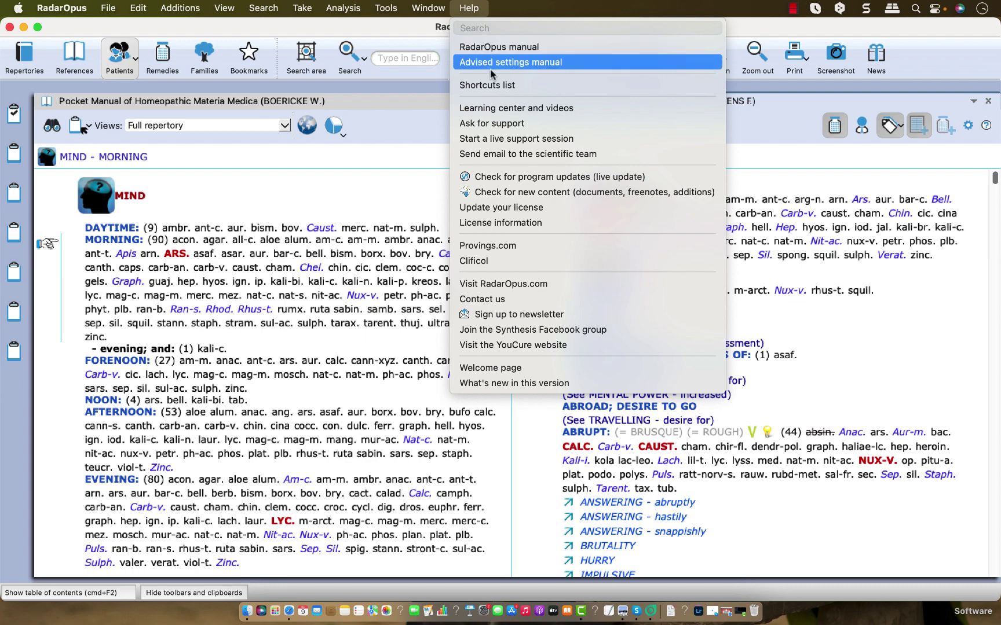
{"action": "left_click", "coordinate": [503, 284]}
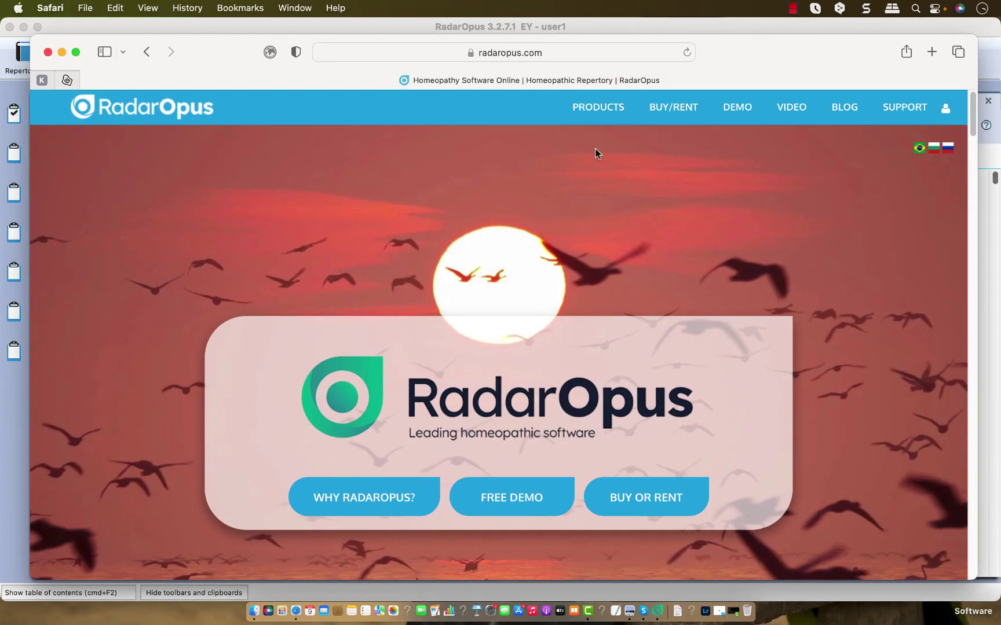
{"action": "left_click", "coordinate": [793, 111]}
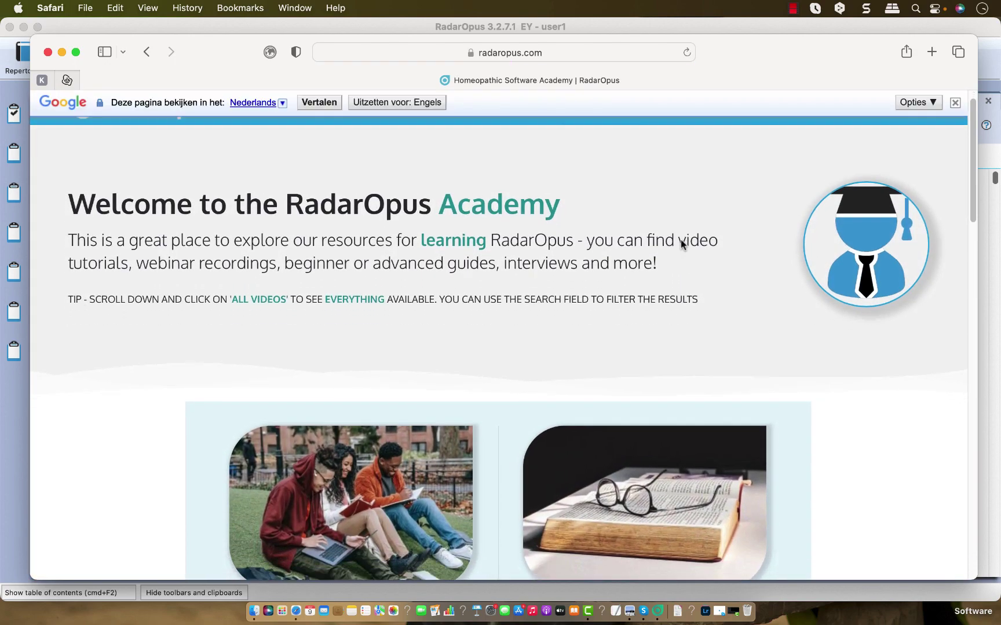
Step: Look through the course and video categories on the RadarOpus Academy page and minimise the browser
{"action": "scroll", "coordinate": [681, 243], "scroll_direction": "down", "scroll_amount": 2}
{"action": "scroll", "coordinate": [681, 244], "scroll_direction": "down", "scroll_amount": 3}
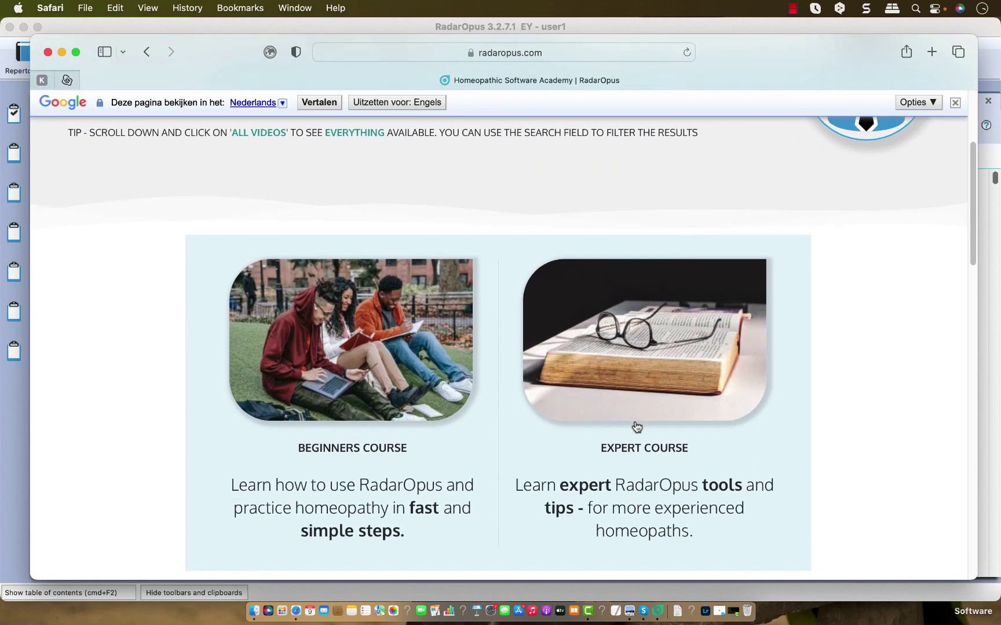
{"action": "scroll", "coordinate": [636, 427], "scroll_direction": "down", "scroll_amount": 6}
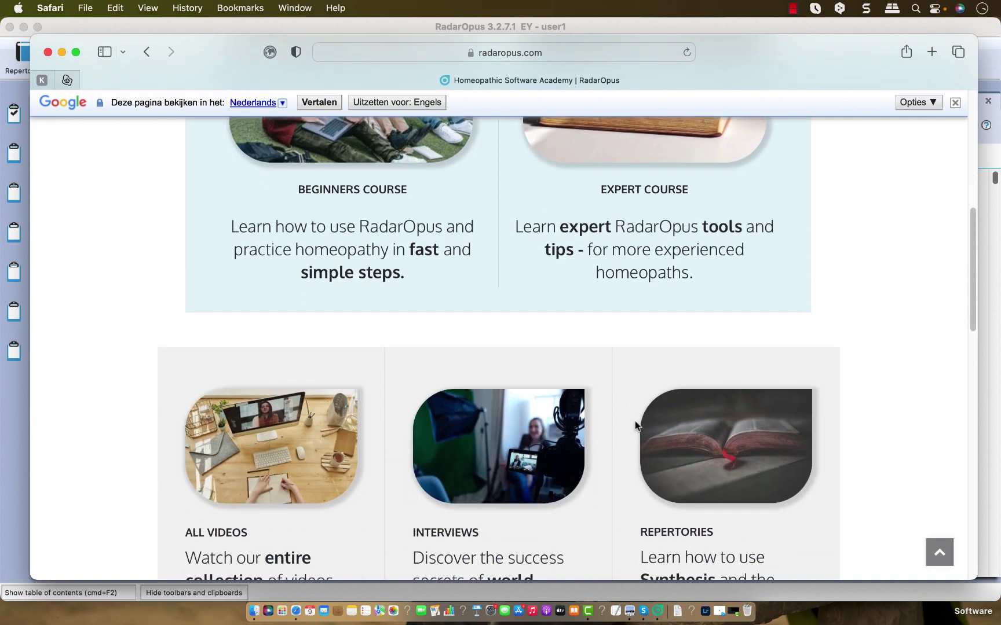
{"action": "left_click", "coordinate": [62, 53]}
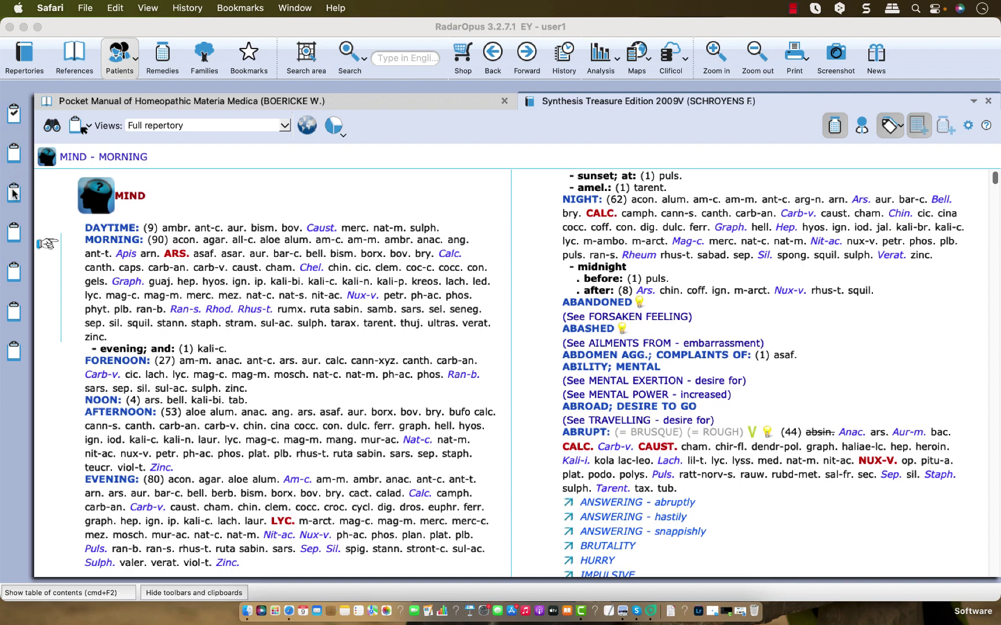
Step: Add an eighth symptom clipboard to the clipboard bar
{"action": "right_click", "coordinate": [16, 354]}
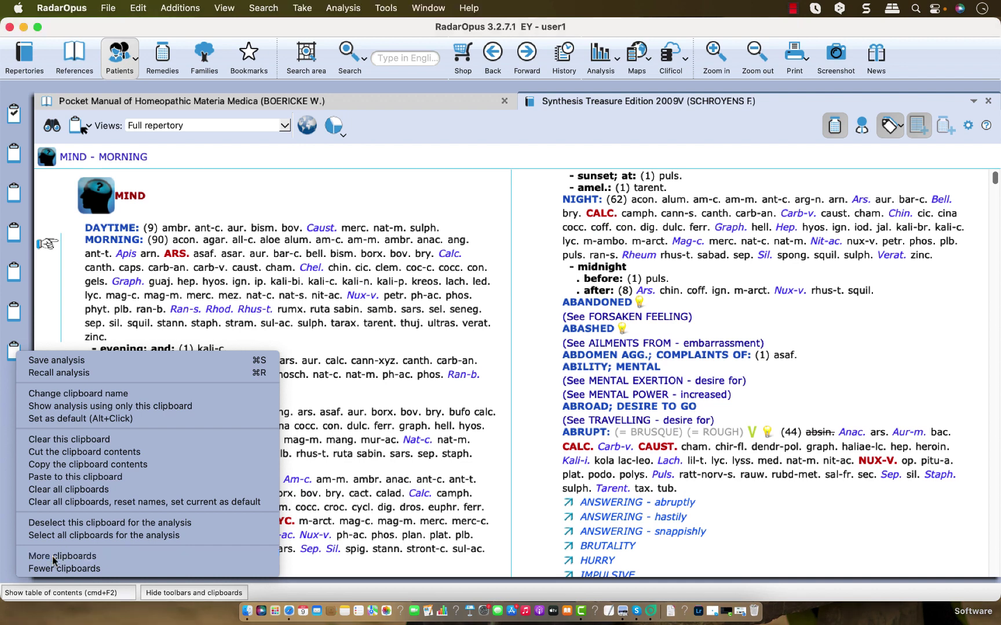
{"action": "left_click", "coordinate": [53, 557]}
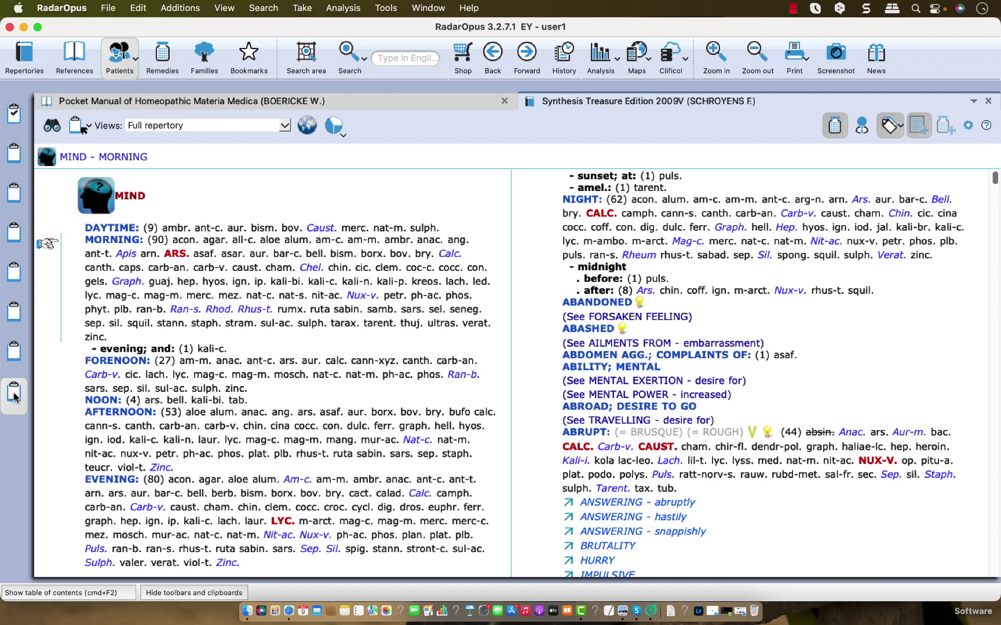
Step: Switch to the manual in Preview and read the section on clipboard names and the order of the clipboards
{"action": "key", "text": "super+Tab"}
{"action": "key", "text": "super+Tab"}
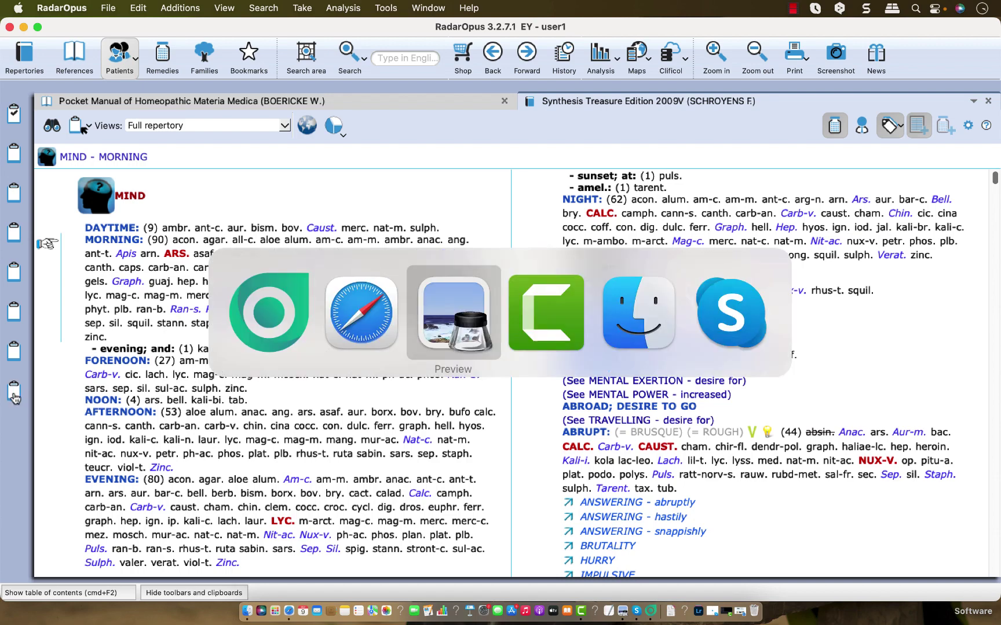
{"action": "scroll", "coordinate": [132, 444], "scroll_direction": "down", "scroll_amount": 5}
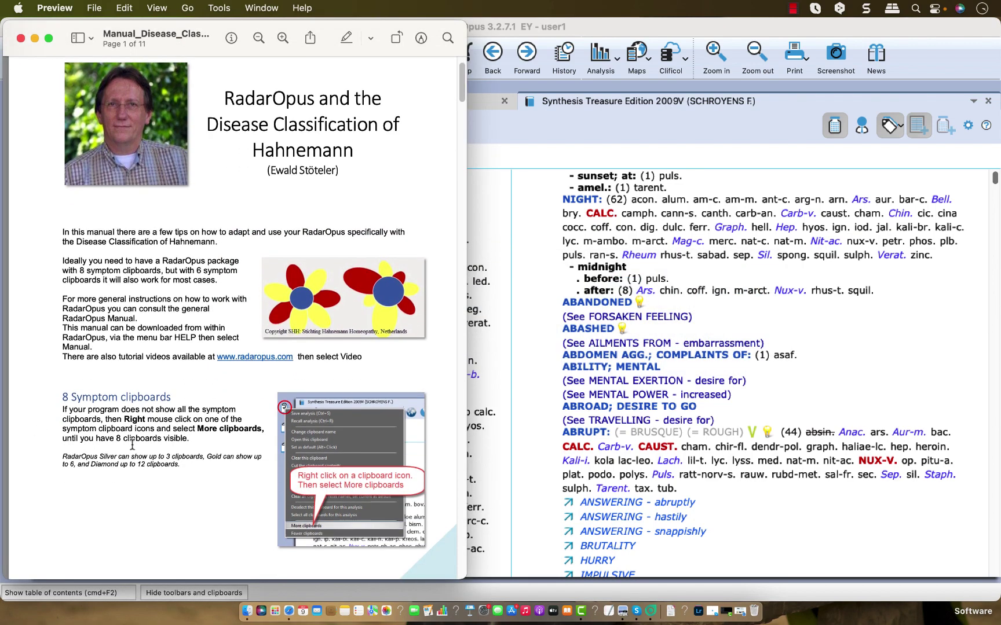
{"action": "scroll", "coordinate": [132, 445], "scroll_direction": "down", "scroll_amount": 10}
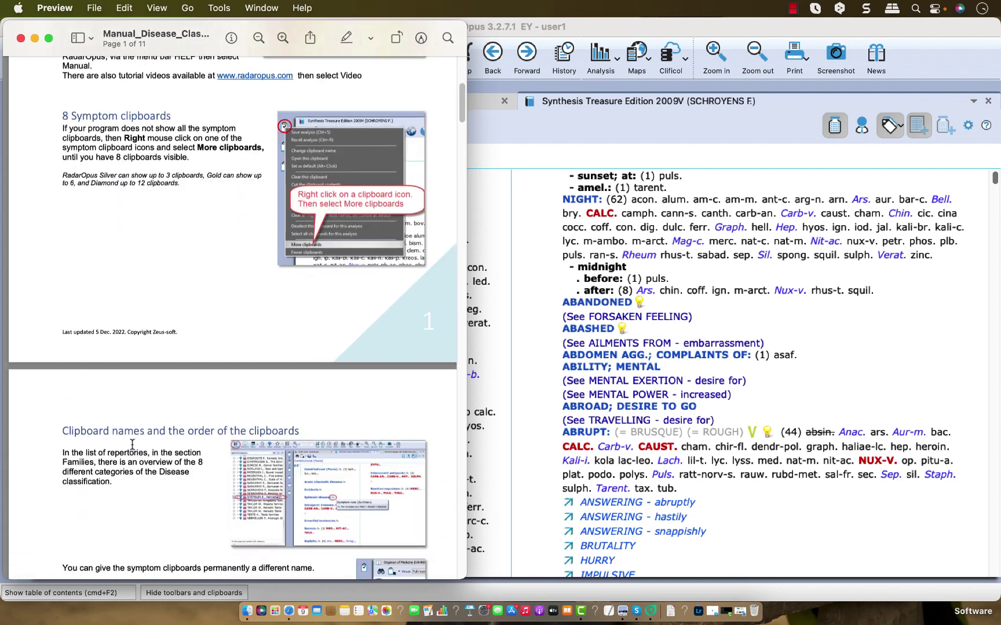
{"action": "scroll", "coordinate": [132, 444], "scroll_direction": "down", "scroll_amount": 1}
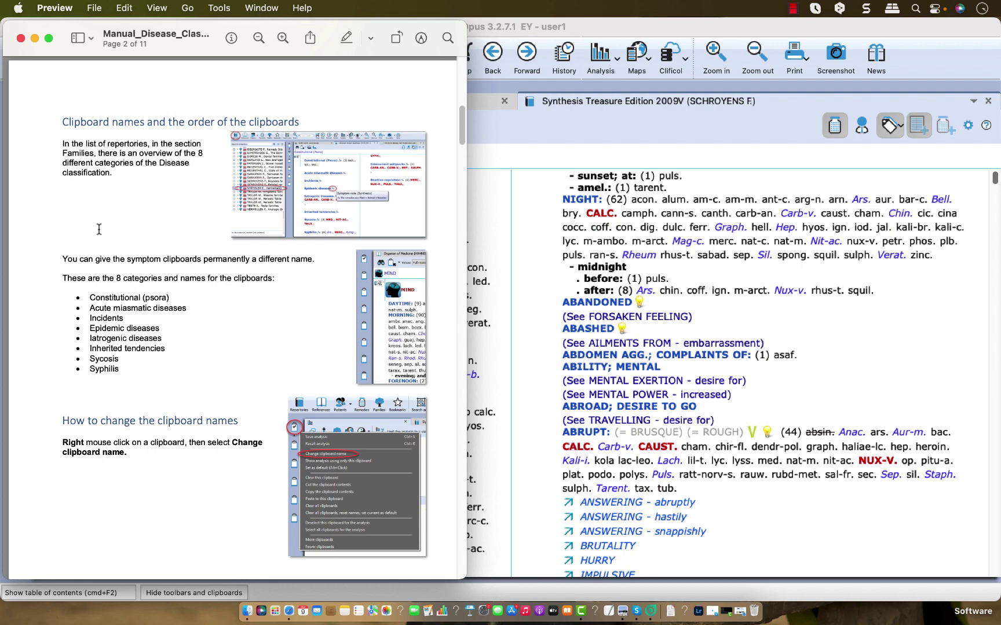
{"action": "scroll", "coordinate": [113, 298], "scroll_direction": "down", "scroll_amount": 1}
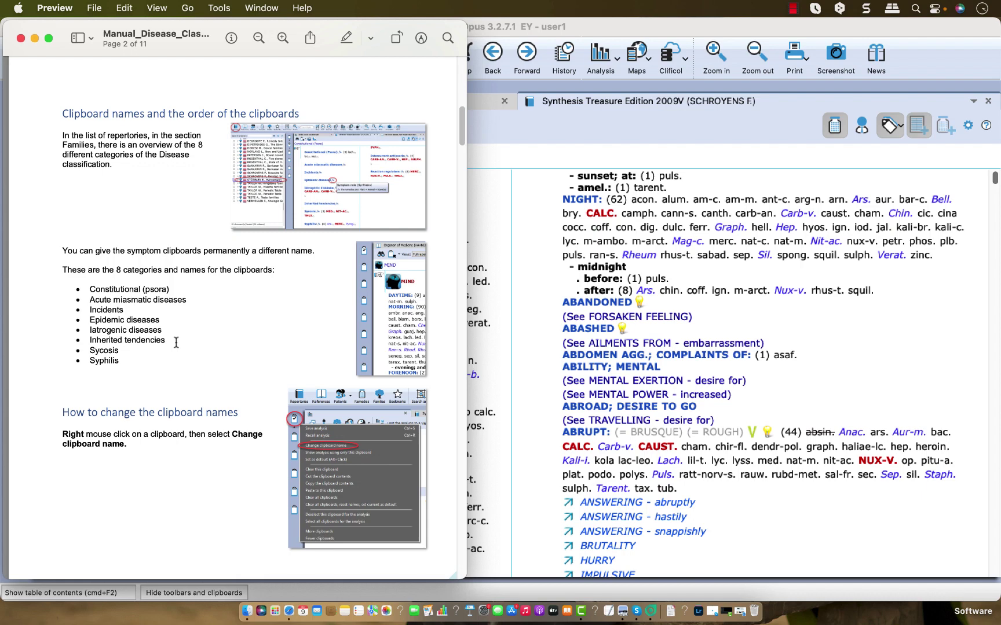
Step: Return to RadarOpus and open the Hahnemann disease classification from the Families of remedies in the repertory list
{"action": "left_click", "coordinate": [536, 327]}
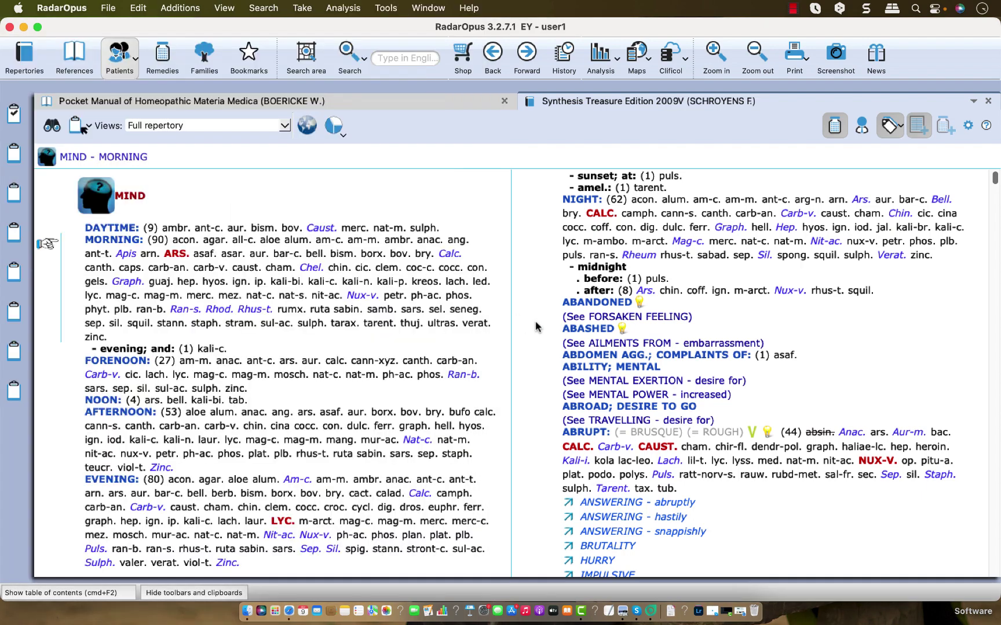
{"action": "left_click", "coordinate": [26, 65]}
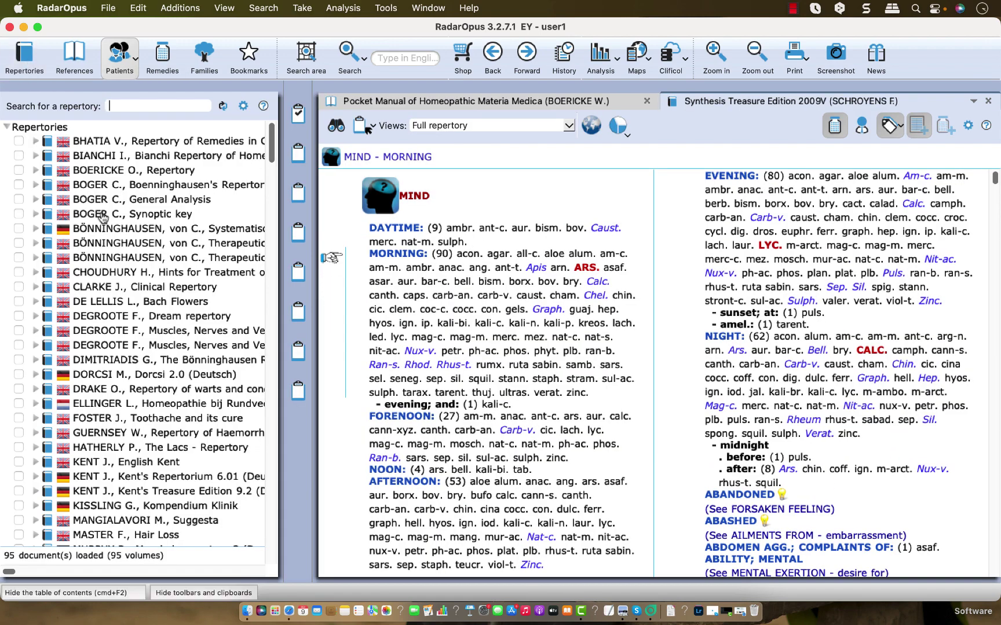
{"action": "scroll", "coordinate": [131, 266], "scroll_direction": "down", "scroll_amount": 20}
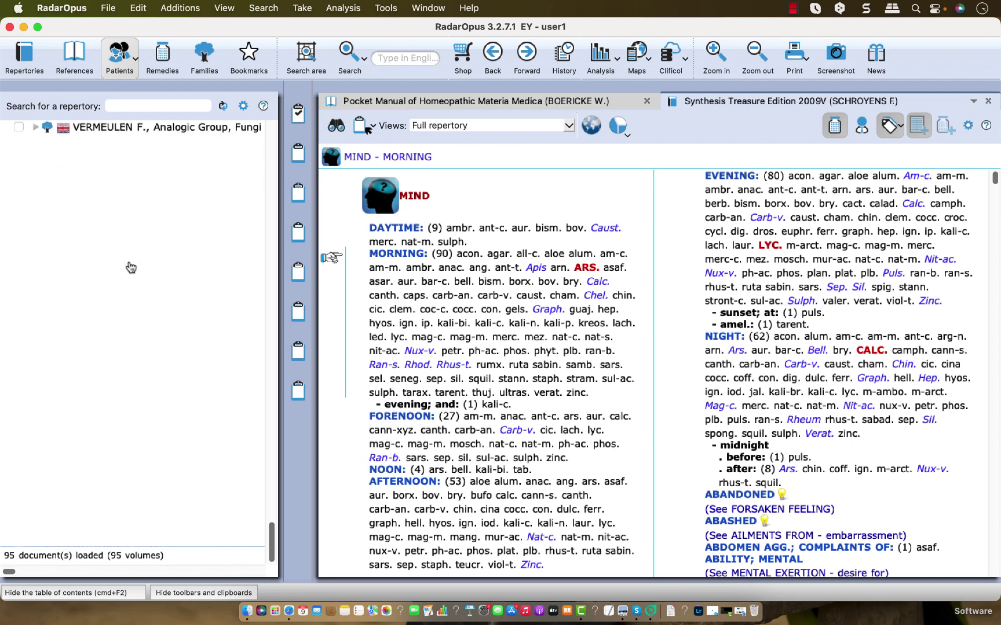
{"action": "scroll", "coordinate": [130, 266], "scroll_direction": "up", "scroll_amount": 5}
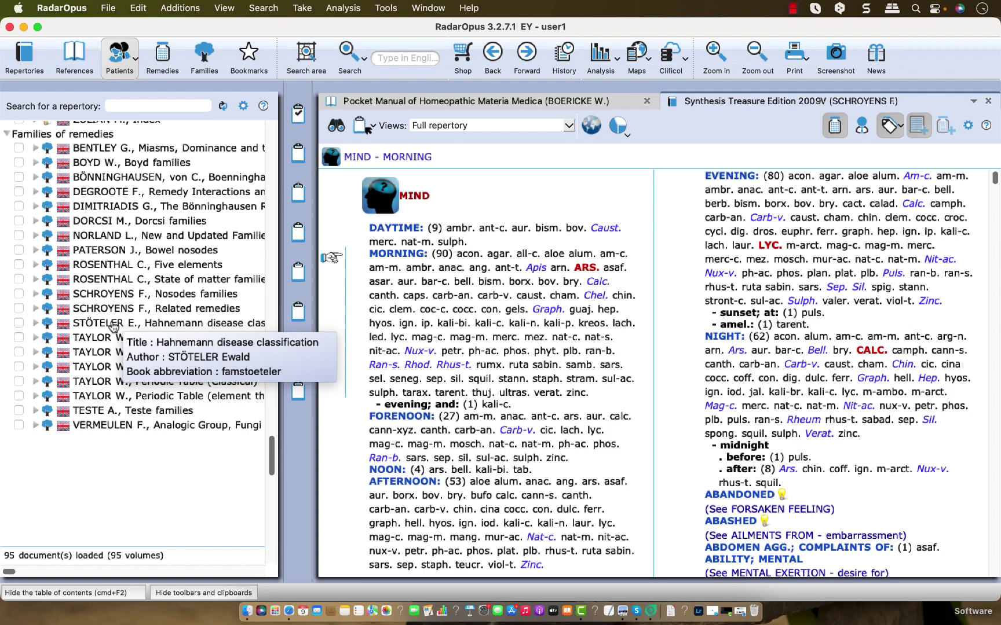
{"action": "double_click", "coordinate": [113, 325]}
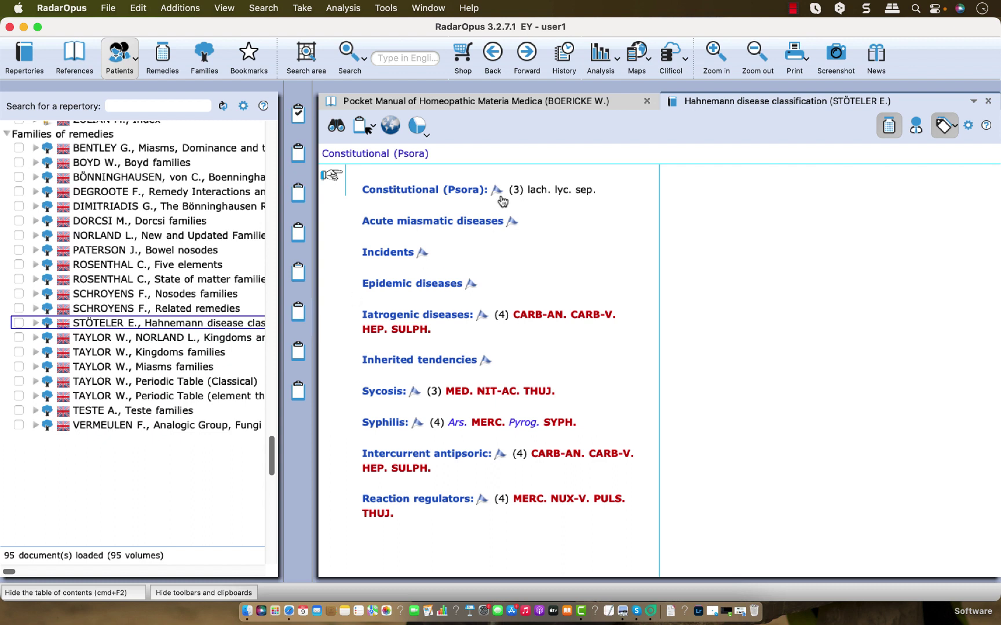
Step: View the symptom notes for Constitutional (Psora) and Iatrogenic diseases in the disease classification
{"action": "mouse_move", "coordinate": [496, 193]}
{"action": "mouse_move", "coordinate": [486, 320]}
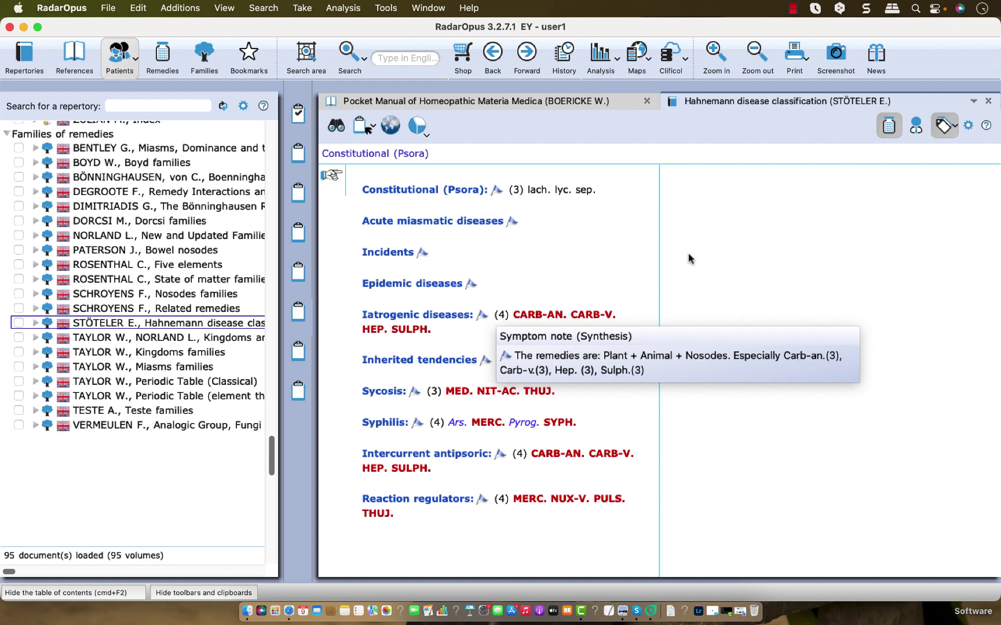
{"action": "left_click", "coordinate": [663, 251]}
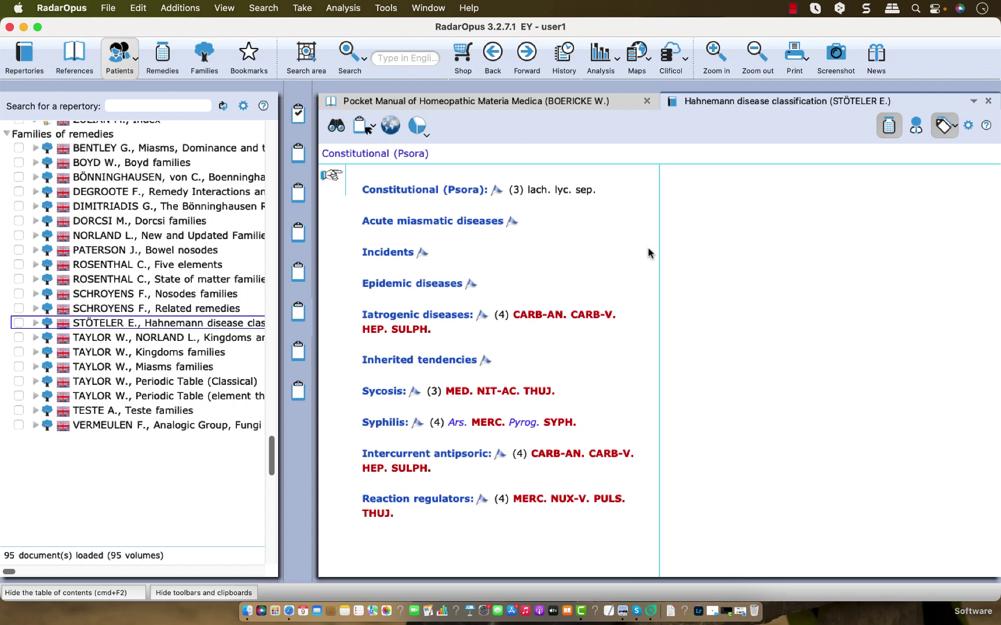
Step: Rename the first clipboard as "Constitutional (Psora)" and save it as the default name
{"action": "left_click", "coordinate": [291, 114]}
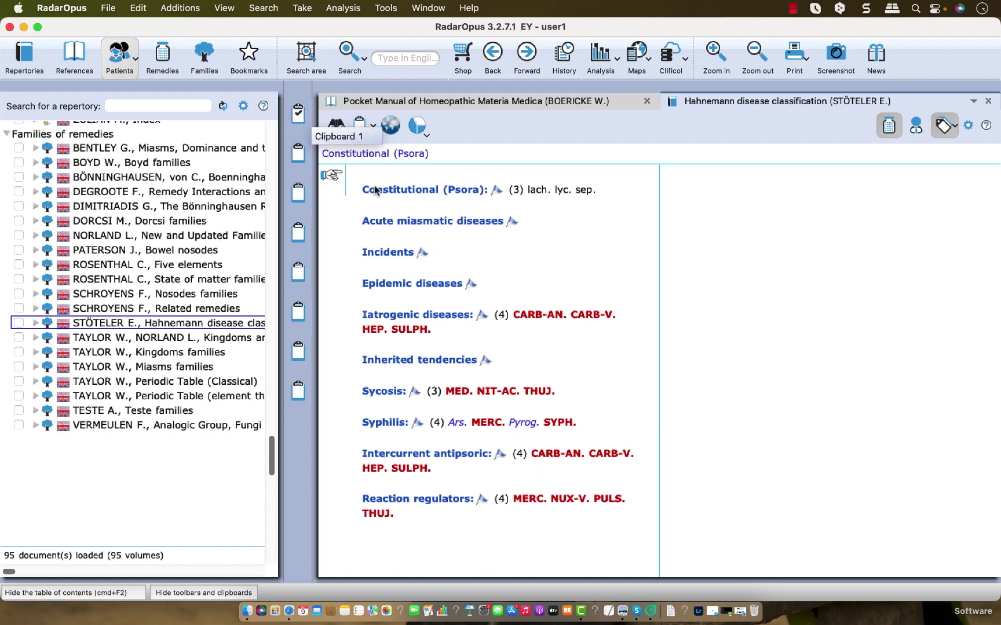
{"action": "right_click", "coordinate": [297, 121]}
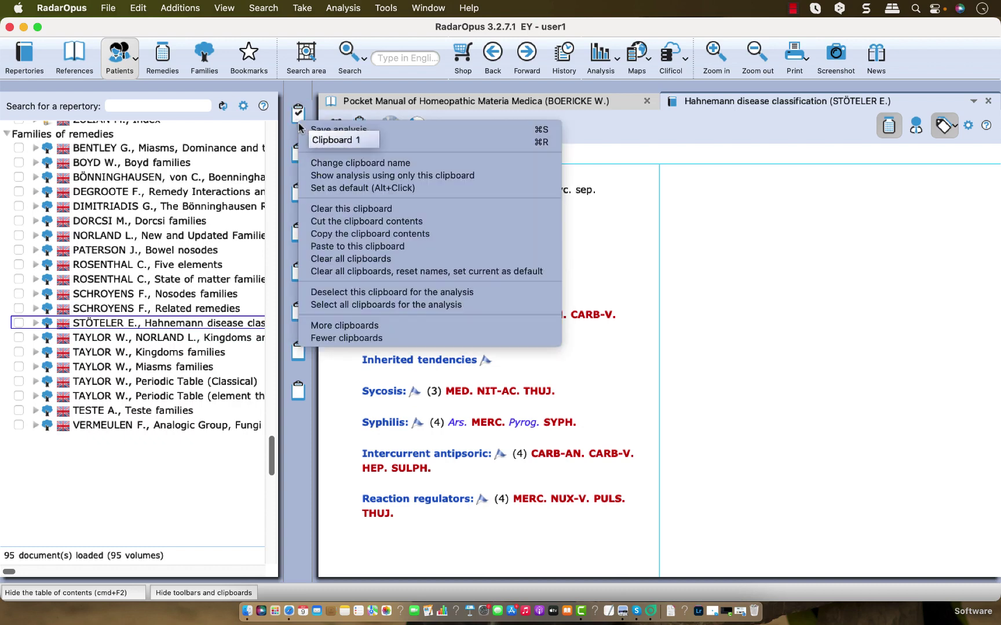
{"action": "left_click", "coordinate": [323, 162]}
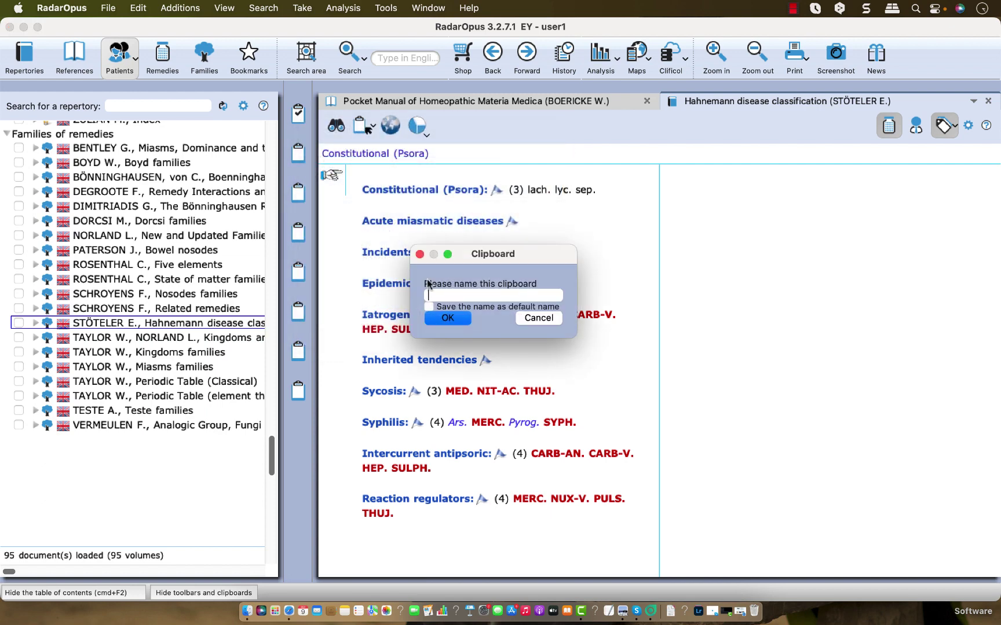
{"action": "type", "text": "Constitutional (Psora)"}
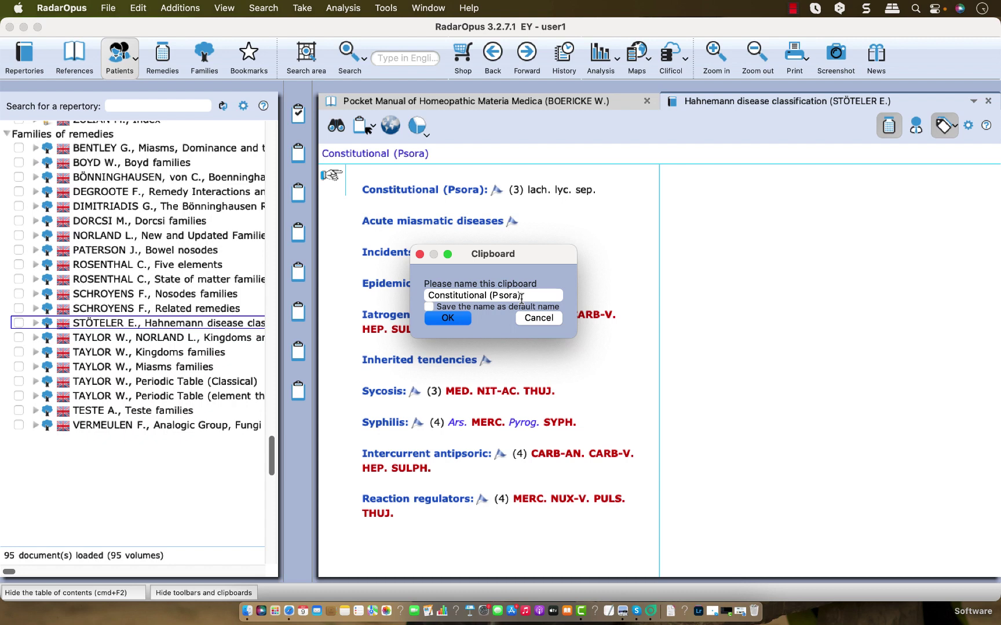
{"action": "left_click", "coordinate": [429, 307]}
{"action": "left_click", "coordinate": [447, 319]}
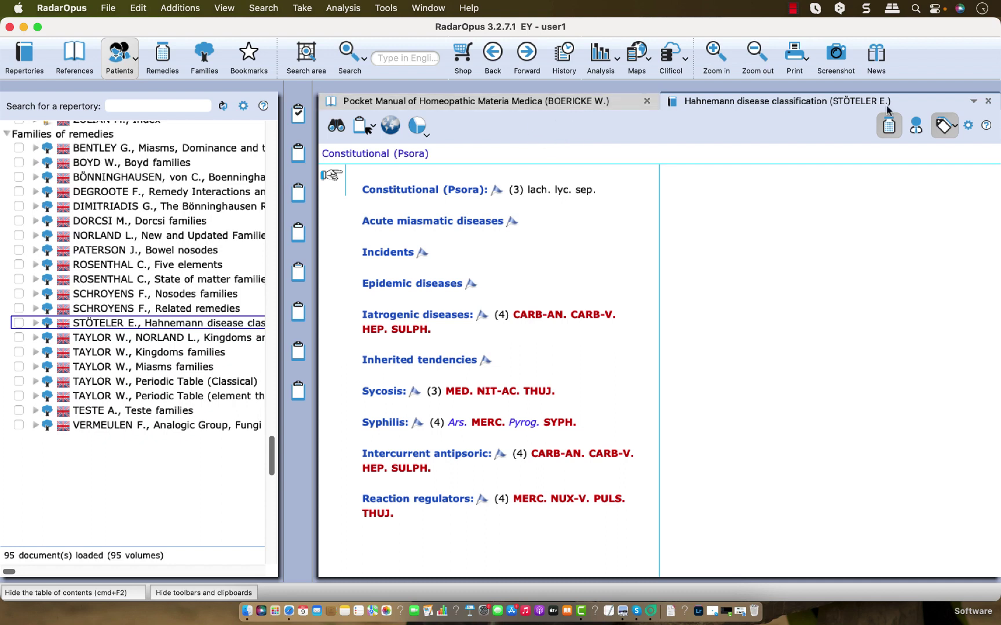
Step: Open the Synthesis Adonis repertory and add the MIND - MORNING rubric to the first clipboard
{"action": "left_click", "coordinate": [973, 102]}
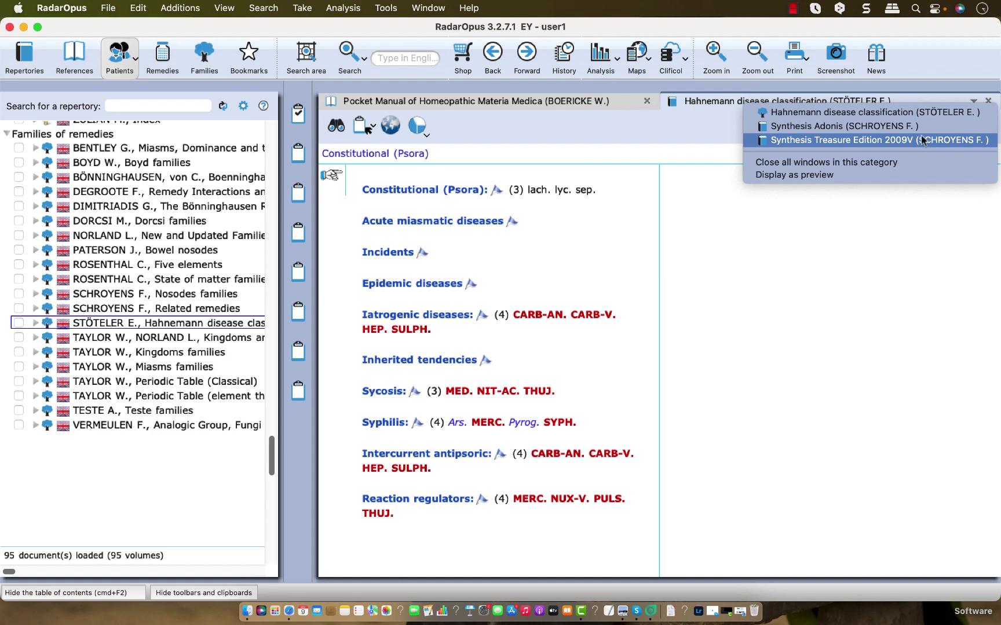
{"action": "left_click", "coordinate": [917, 127]}
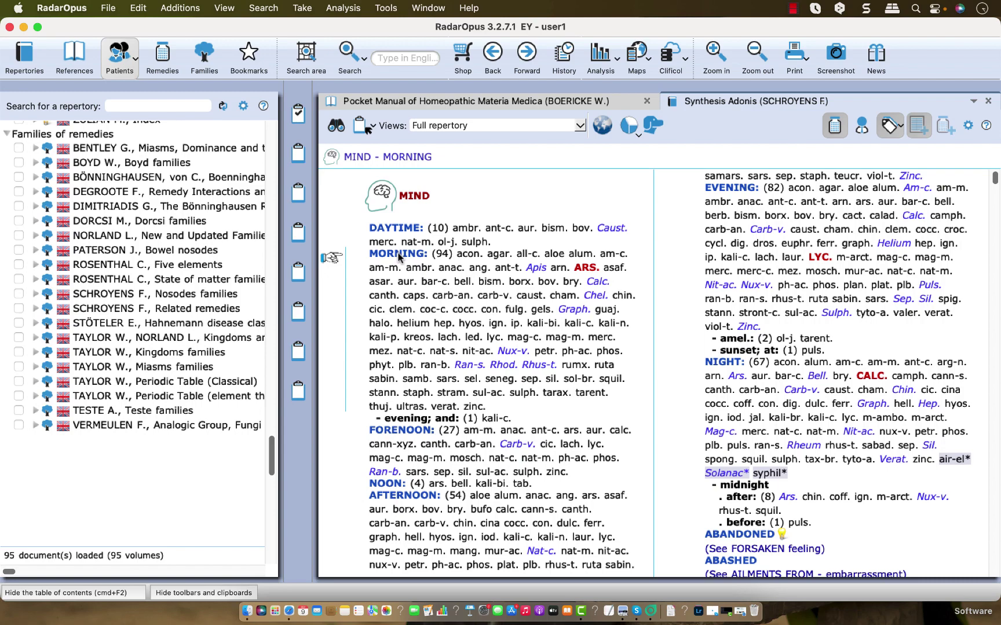
{"action": "left_click_drag", "start_coordinate": [399, 258], "coordinate": [302, 118]}
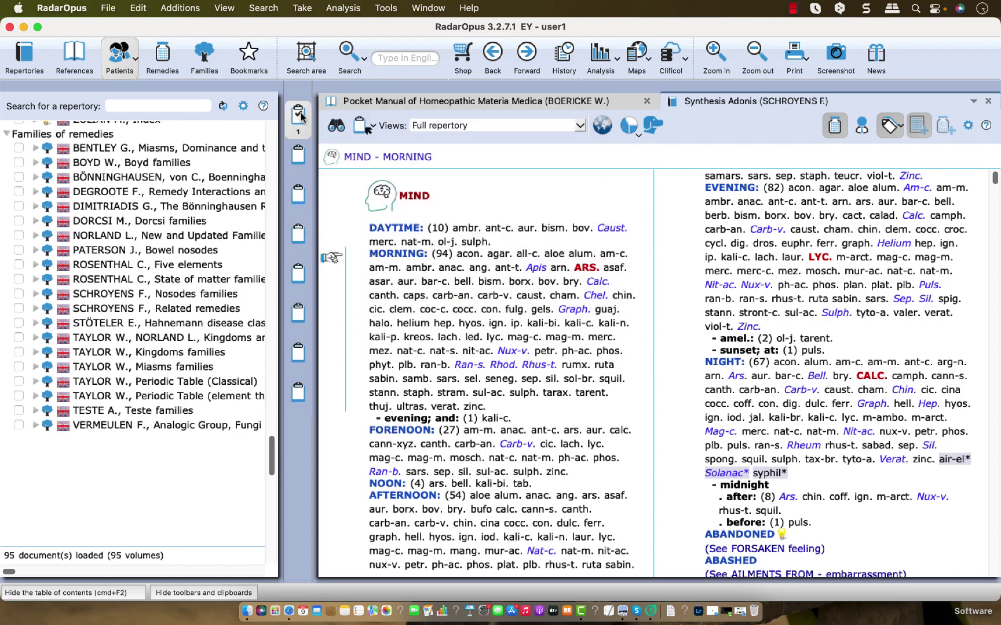
Step: Open the analysis for the first clipboard and select its Constitutional (Psora) heading
{"action": "double_click", "coordinate": [300, 118]}
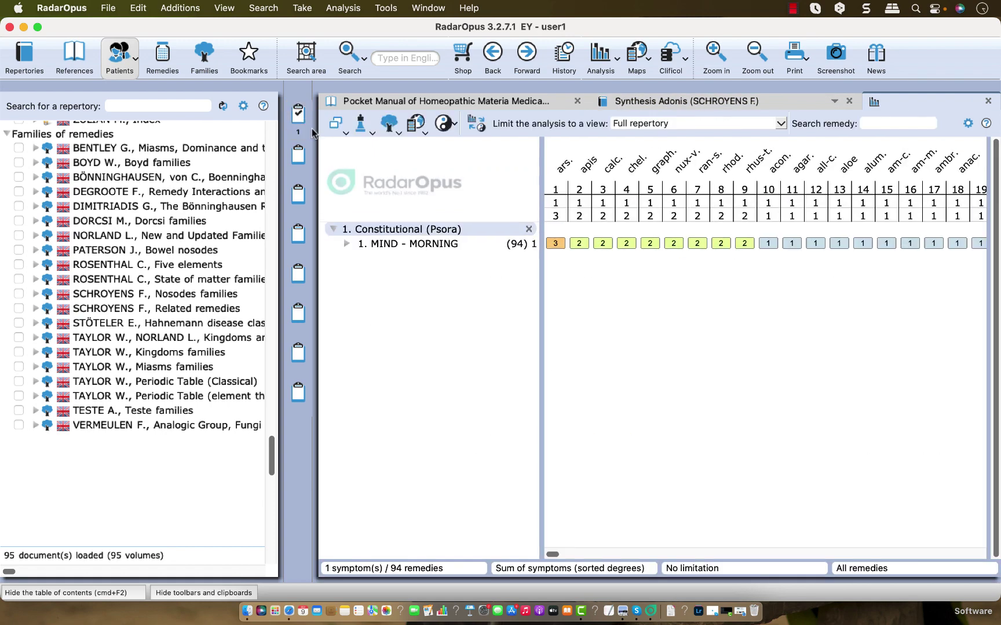
{"action": "left_click", "coordinate": [371, 230]}
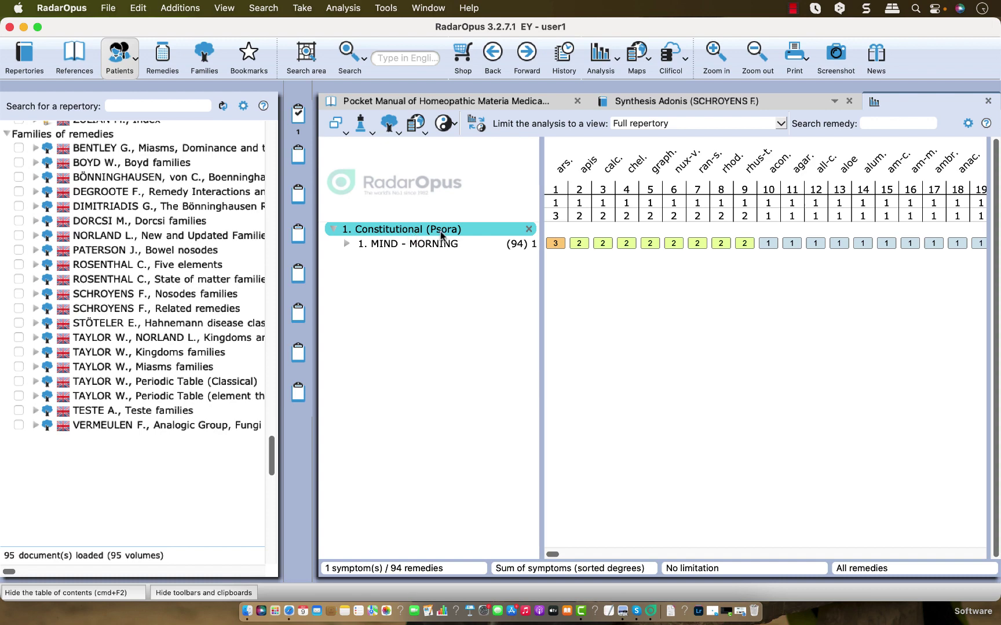
Step: Return to the Hahnemann disease classification and rename the second clipboard as "Acute miasmatic diseases", saving it as the default name
{"action": "left_click", "coordinate": [712, 116]}
{"action": "left_click", "coordinate": [712, 106]}
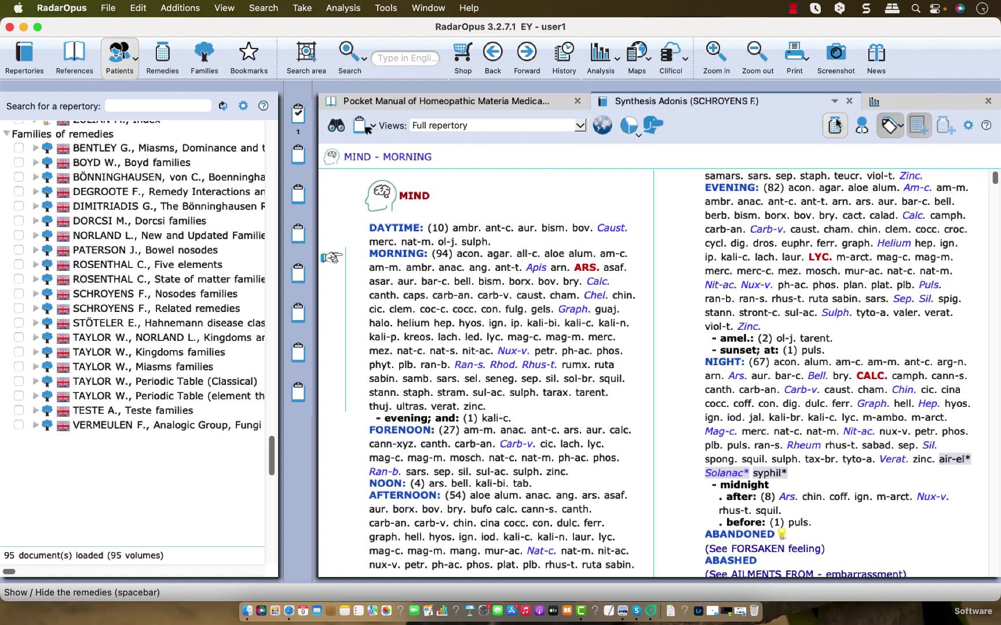
{"action": "left_click", "coordinate": [835, 101]}
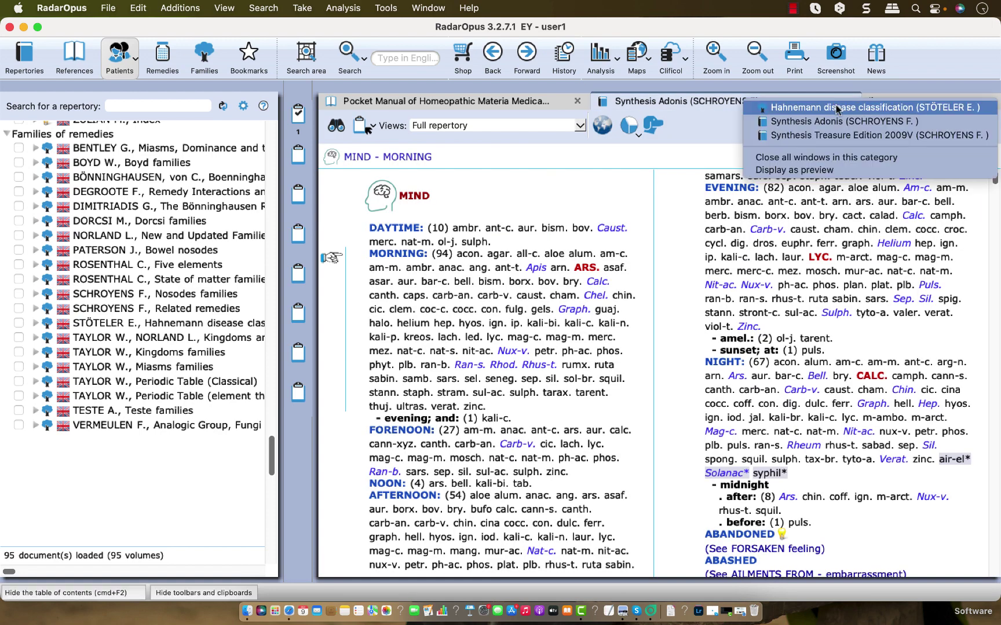
{"action": "left_click", "coordinate": [836, 108]}
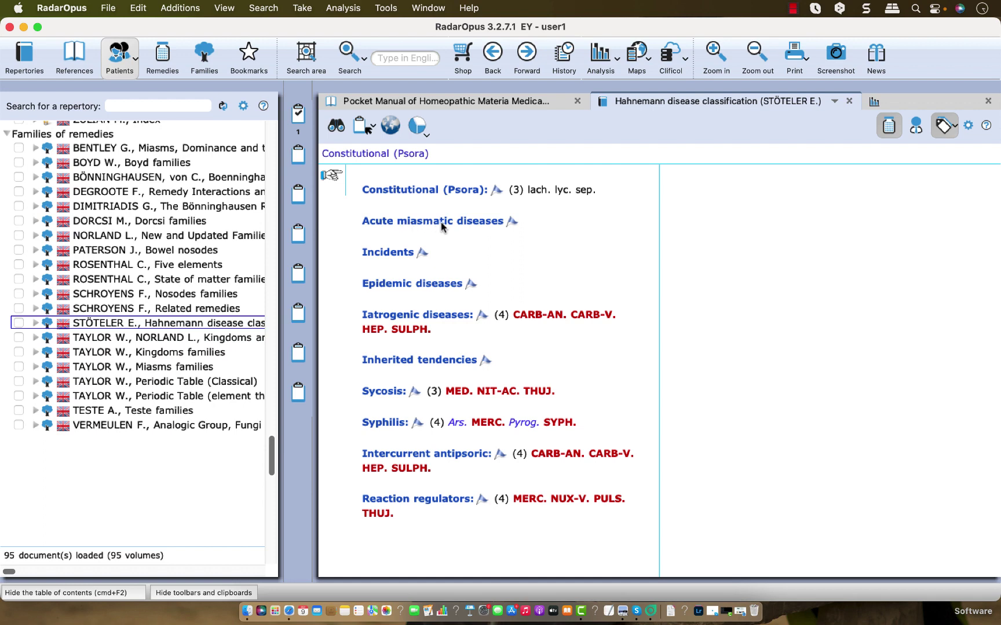
{"action": "right_click", "coordinate": [301, 155]}
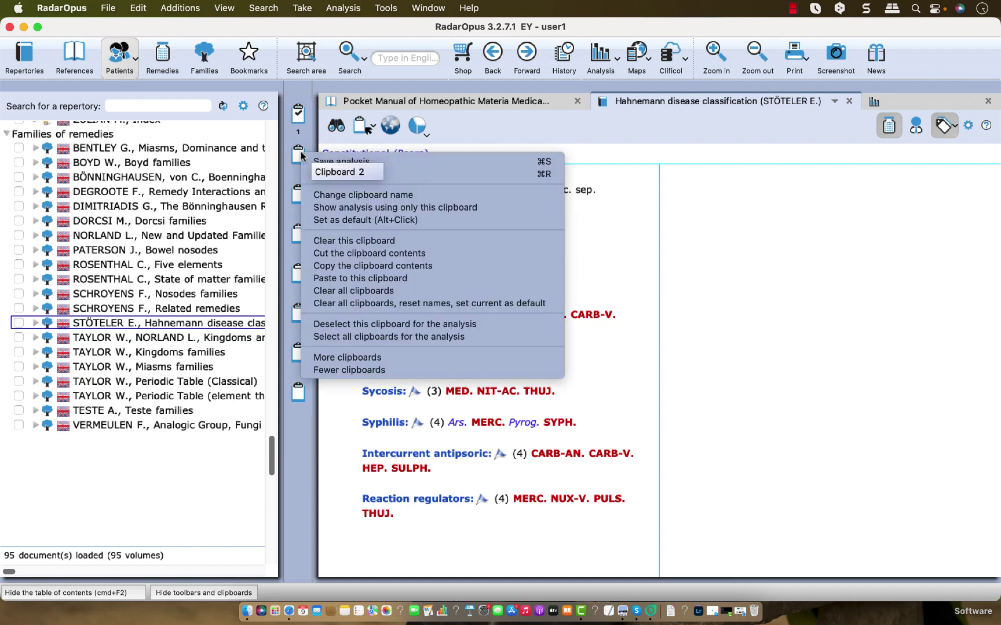
{"action": "left_click", "coordinate": [318, 195]}
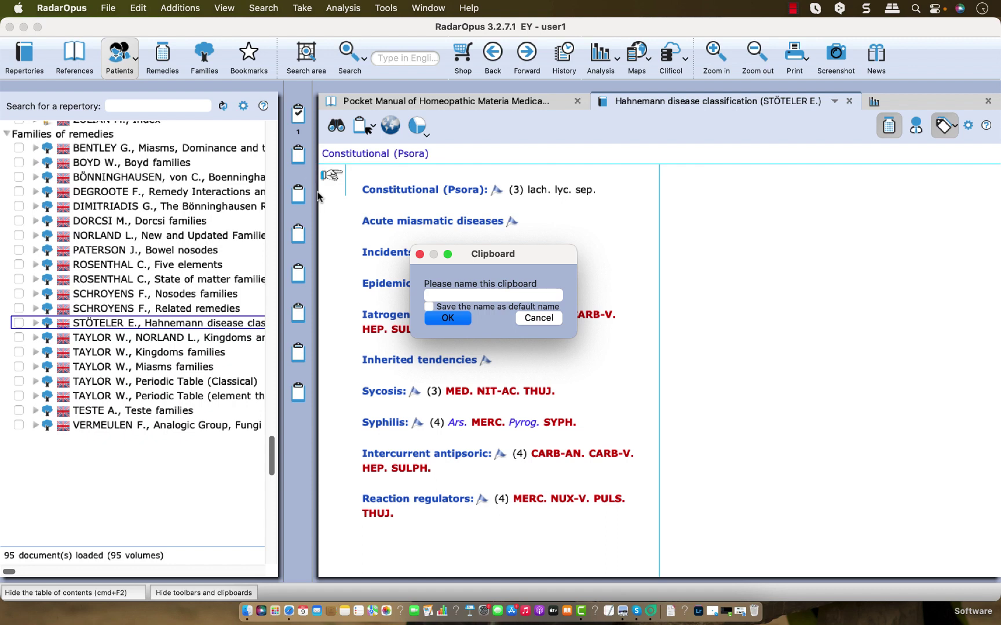
{"action": "type", "text": "Acute miasmatic diseases"}
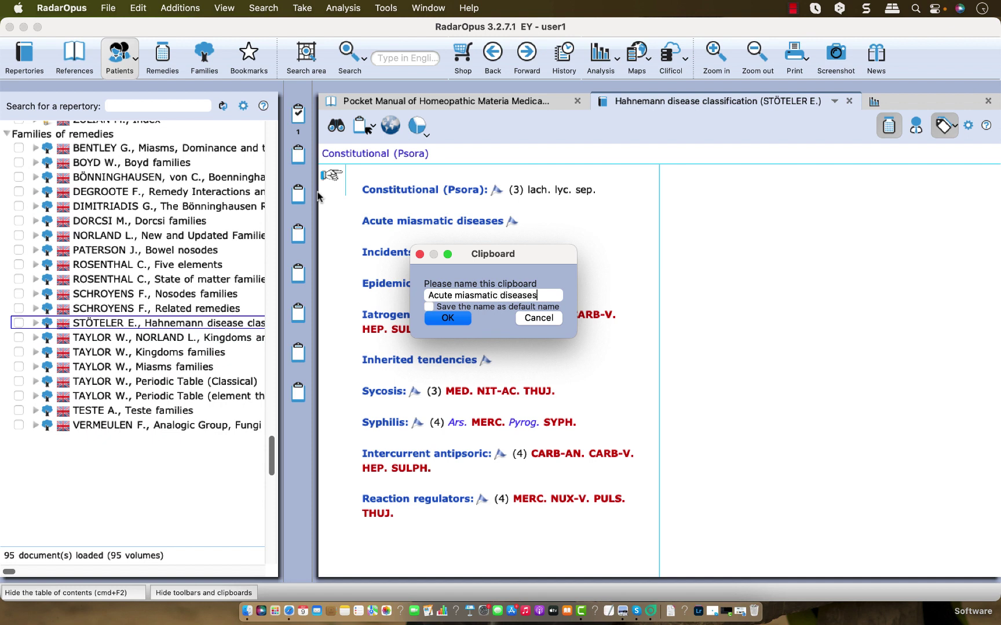
{"action": "left_click", "coordinate": [429, 307]}
{"action": "left_click", "coordinate": [446, 318]}
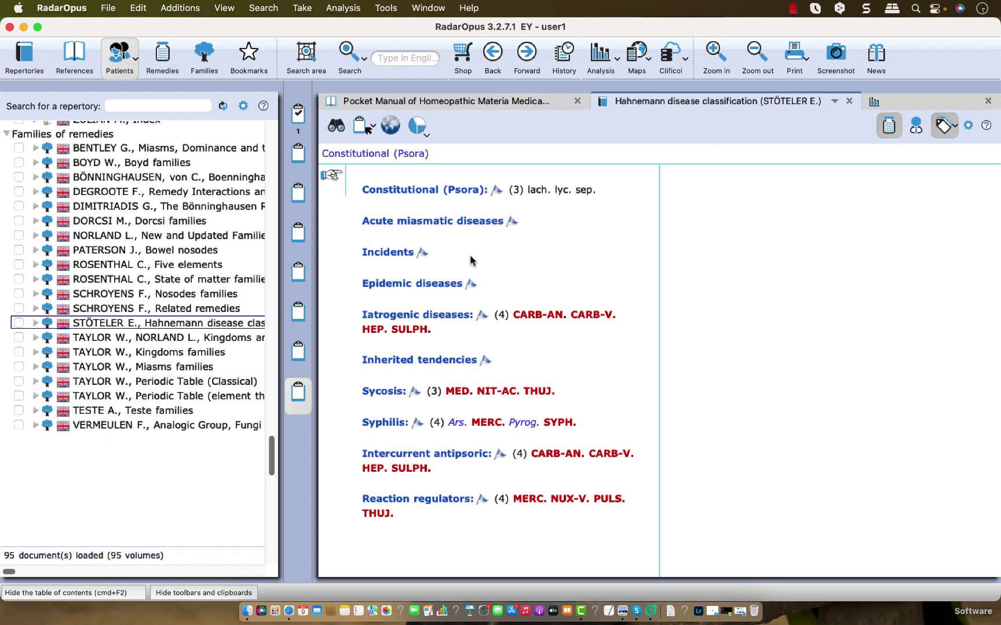
Step: Add the Synthesis Adonis rubrics MIND - FORENOON, MIND - AFTERNOON and MIND - EVENING to the second, third and fourth clipboards respectively
{"action": "left_click", "coordinate": [833, 100]}
{"action": "left_click", "coordinate": [831, 126]}
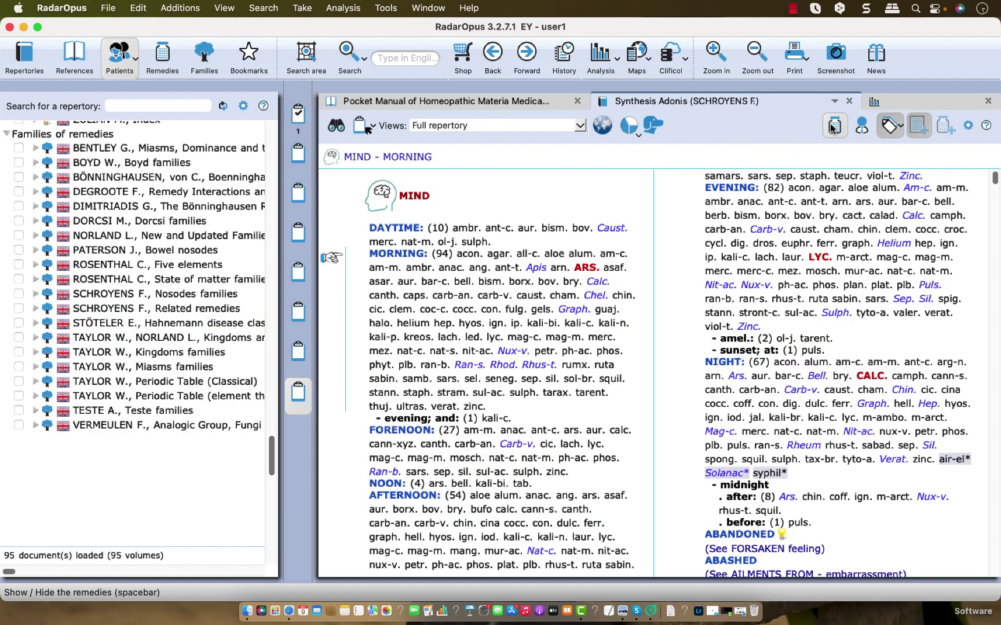
{"action": "scroll", "coordinate": [599, 284], "scroll_direction": "down", "scroll_amount": 5}
{"action": "scroll", "coordinate": [599, 284], "scroll_direction": "down", "scroll_amount": 3}
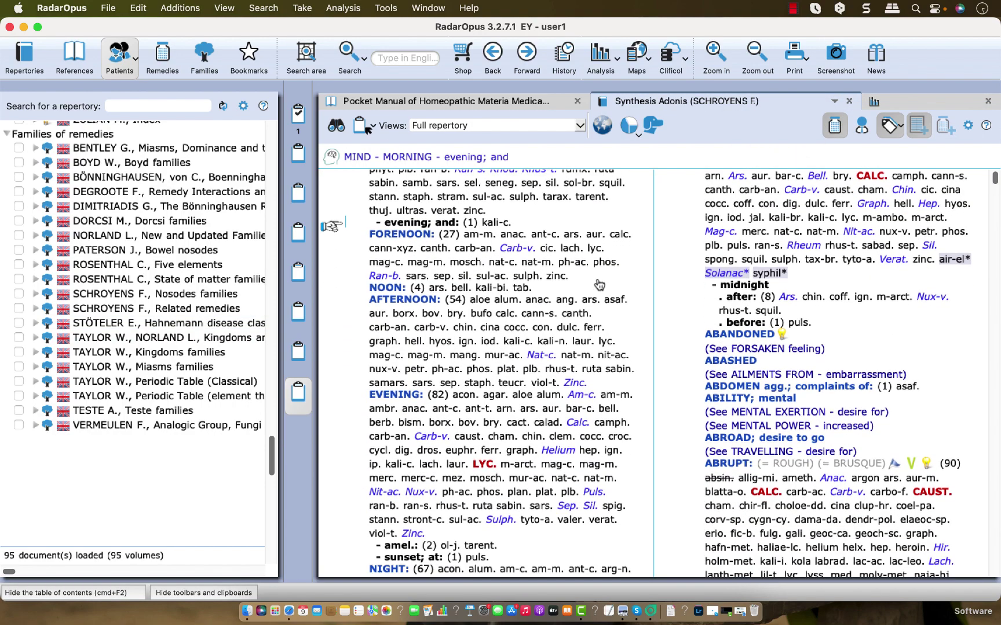
{"action": "left_click", "coordinate": [395, 221]}
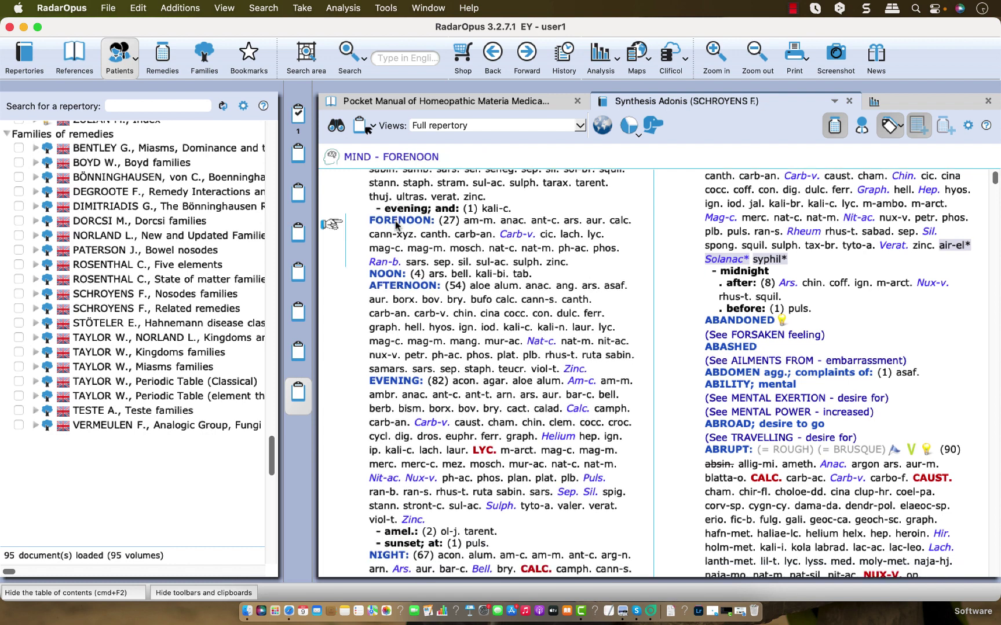
{"action": "left_click_drag", "start_coordinate": [399, 225], "coordinate": [298, 154]}
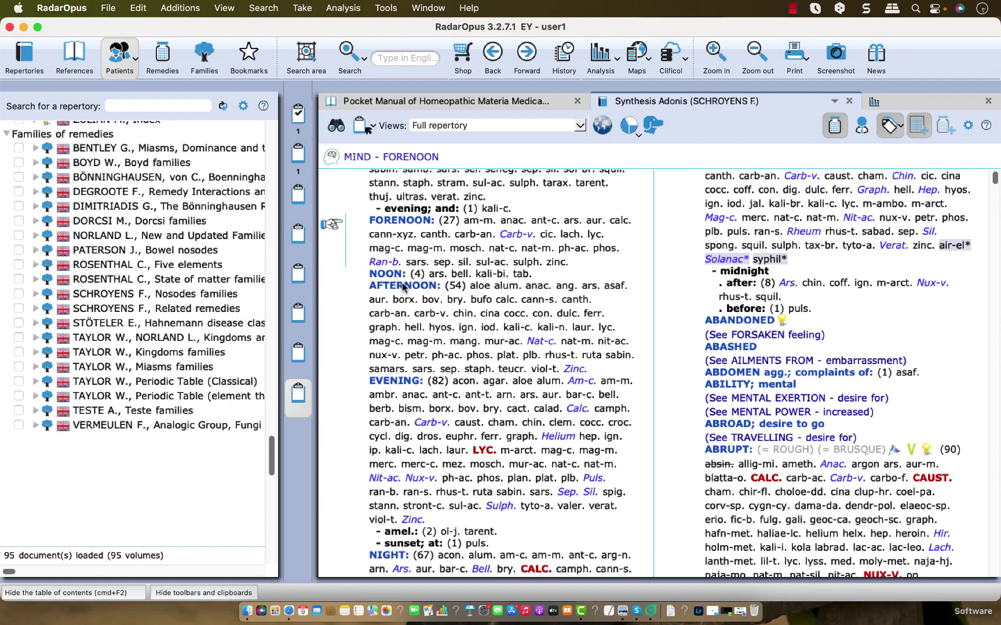
{"action": "left_click_drag", "start_coordinate": [403, 286], "coordinate": [298, 197]}
{"action": "left_click_drag", "start_coordinate": [407, 386], "coordinate": [298, 234]}
Step: Add MIND - ABRUPT to the fifth clipboard and MIND - ABRUPT - affectionate; rough yet to the sixth
{"action": "scroll", "coordinate": [448, 413], "scroll_direction": "down", "scroll_amount": 15}
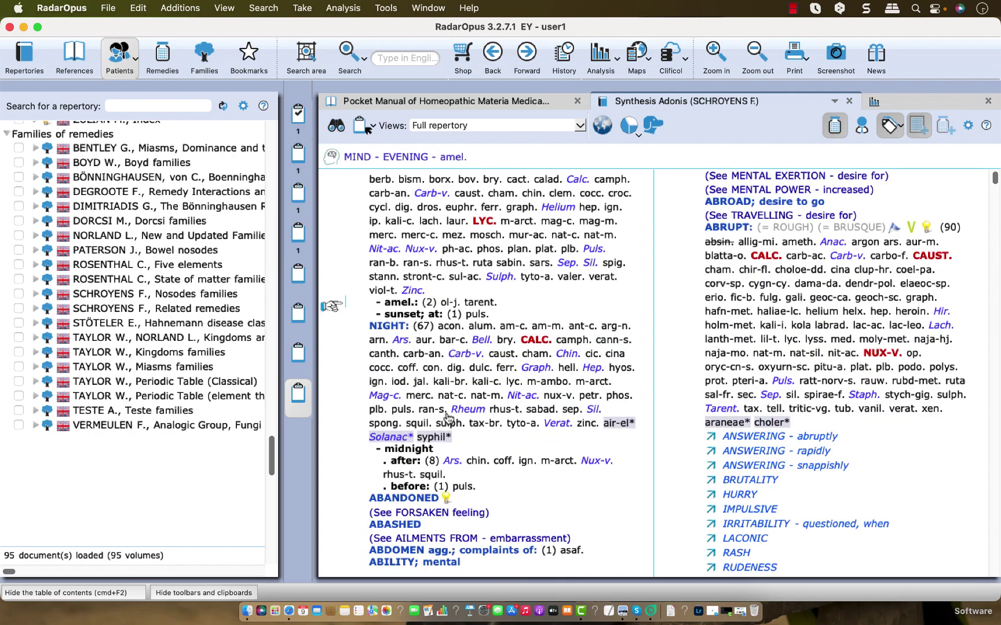
{"action": "scroll", "coordinate": [409, 287], "scroll_direction": "down", "scroll_amount": 5}
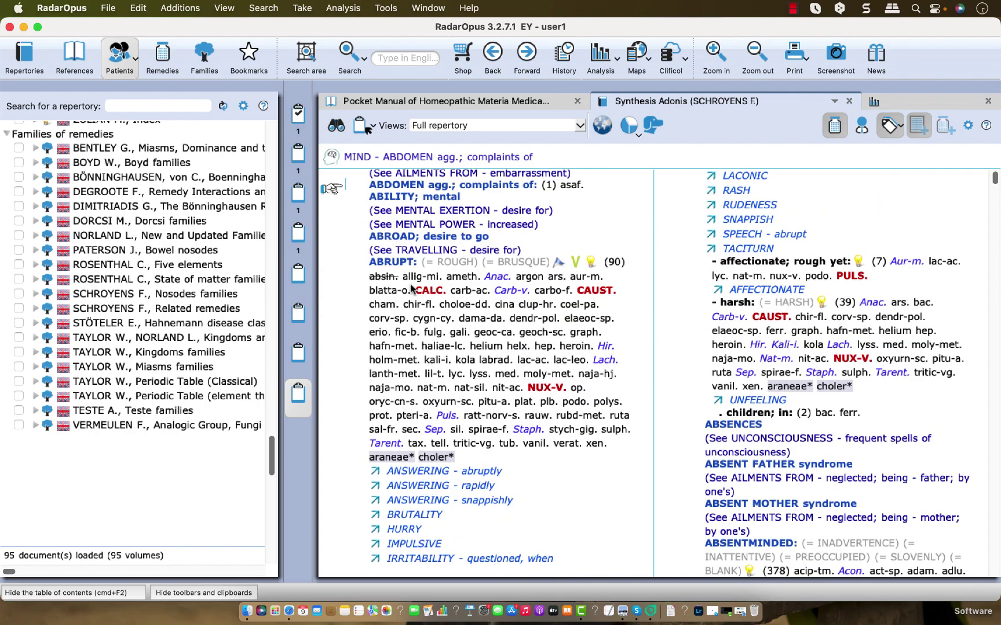
{"action": "left_click_drag", "start_coordinate": [392, 264], "coordinate": [298, 275]}
{"action": "left_click_drag", "start_coordinate": [747, 261], "coordinate": [298, 319]}
Step: Add MIND - ABSENTMINDED - morning to the seventh clipboard and MIND - ABSENTMINDED - dreamy to the eighth
{"action": "scroll", "coordinate": [724, 333], "scroll_direction": "down", "scroll_amount": 10}
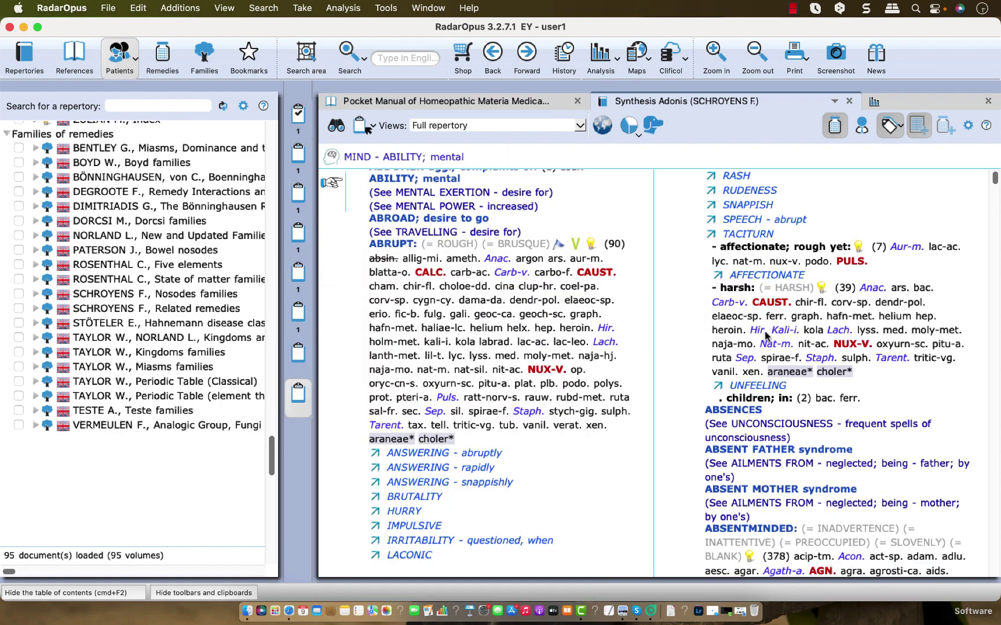
{"action": "scroll", "coordinate": [766, 336], "scroll_direction": "down", "scroll_amount": 6}
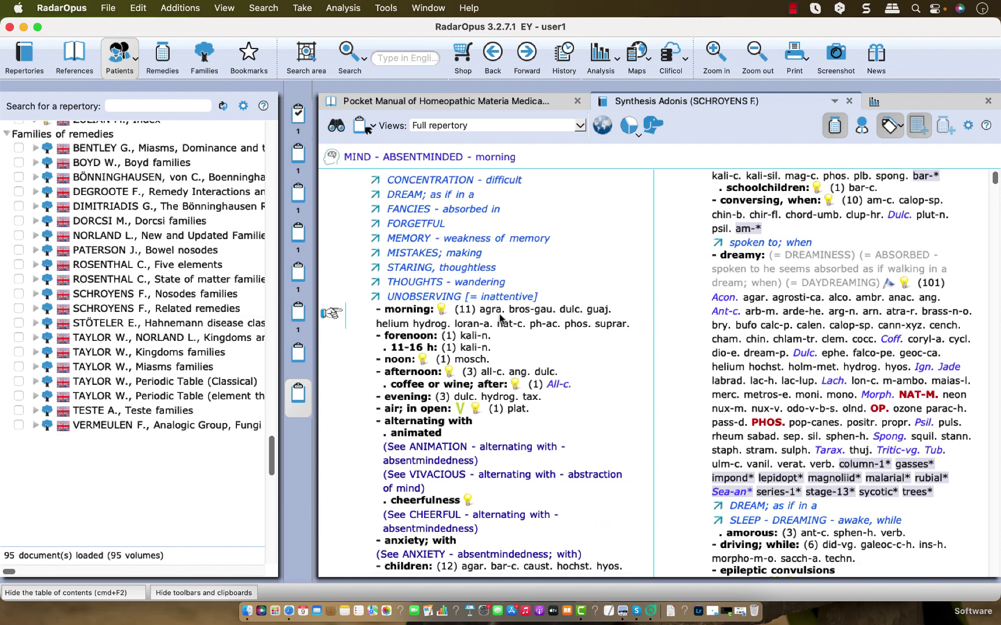
{"action": "left_click_drag", "start_coordinate": [397, 313], "coordinate": [298, 351]}
{"action": "left_click_drag", "start_coordinate": [745, 256], "coordinate": [297, 401]}
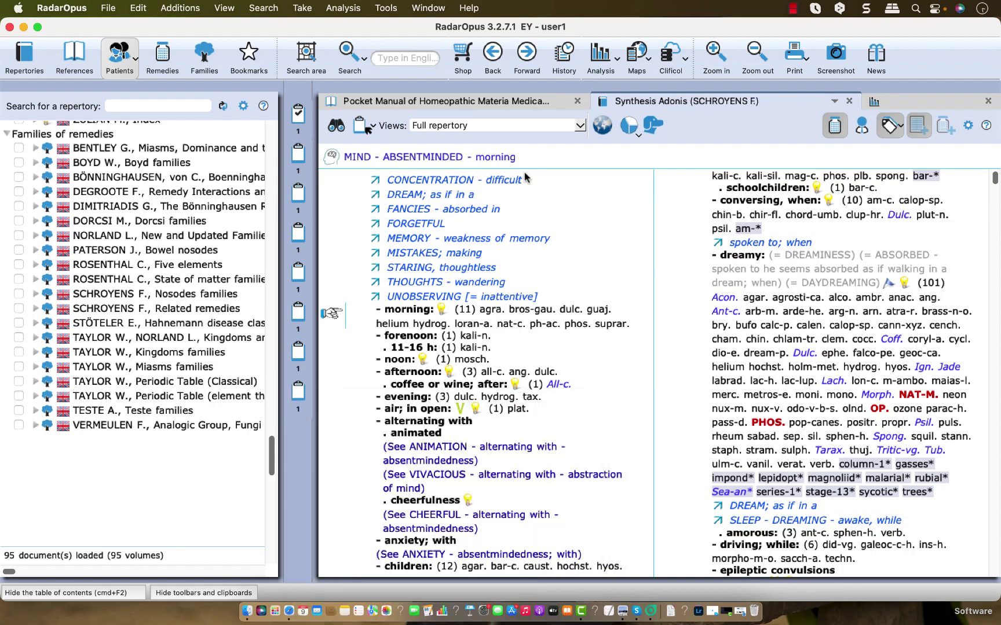
Step: Open the analysis of all eight clipboards and hide the table of contents to widen it
{"action": "left_click", "coordinate": [599, 54]}
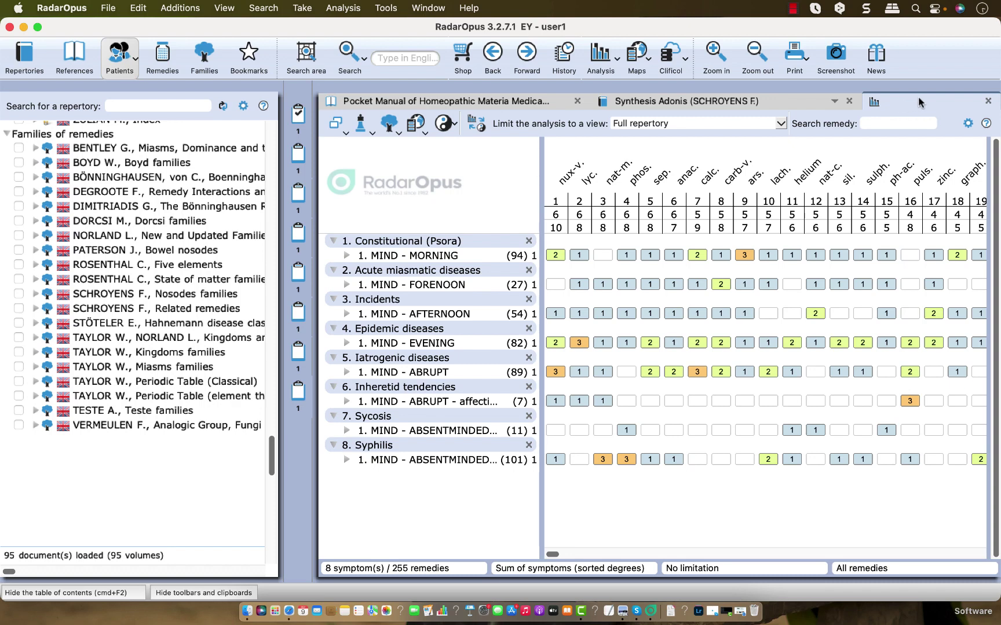
{"action": "key", "text": "super+F2"}
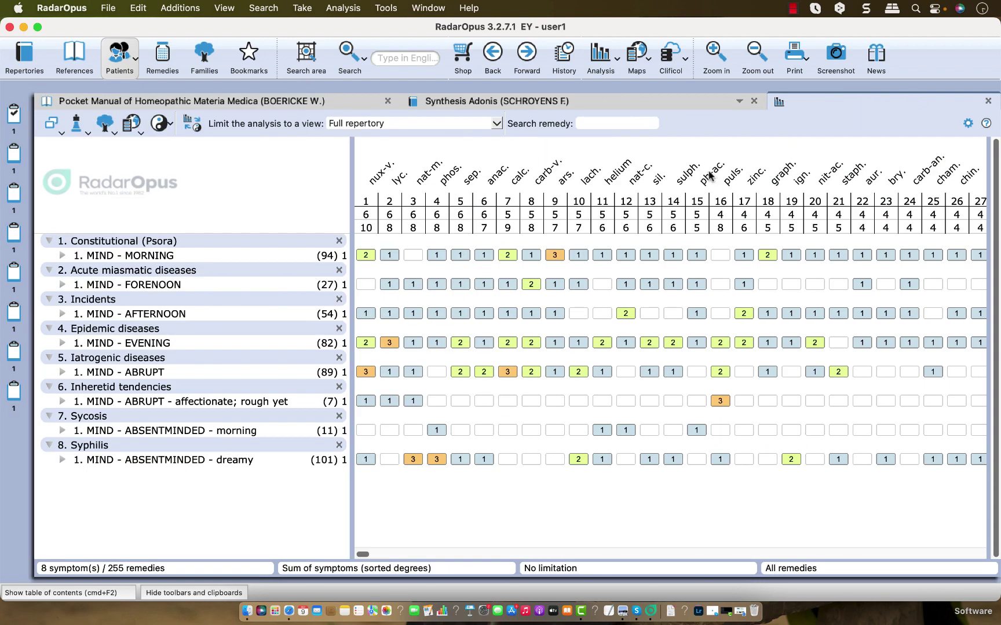
{"action": "mouse_move", "coordinate": [708, 174]}
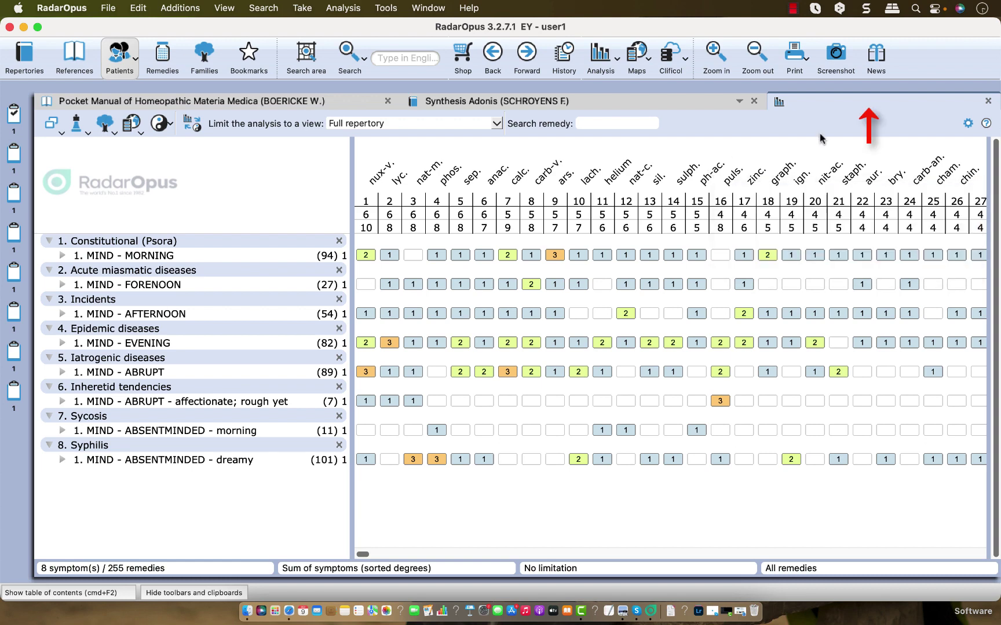
Step: Show the table of contents again and look through the lists of repertories, remedies and bookmarks
{"action": "key", "text": "super+F2"}
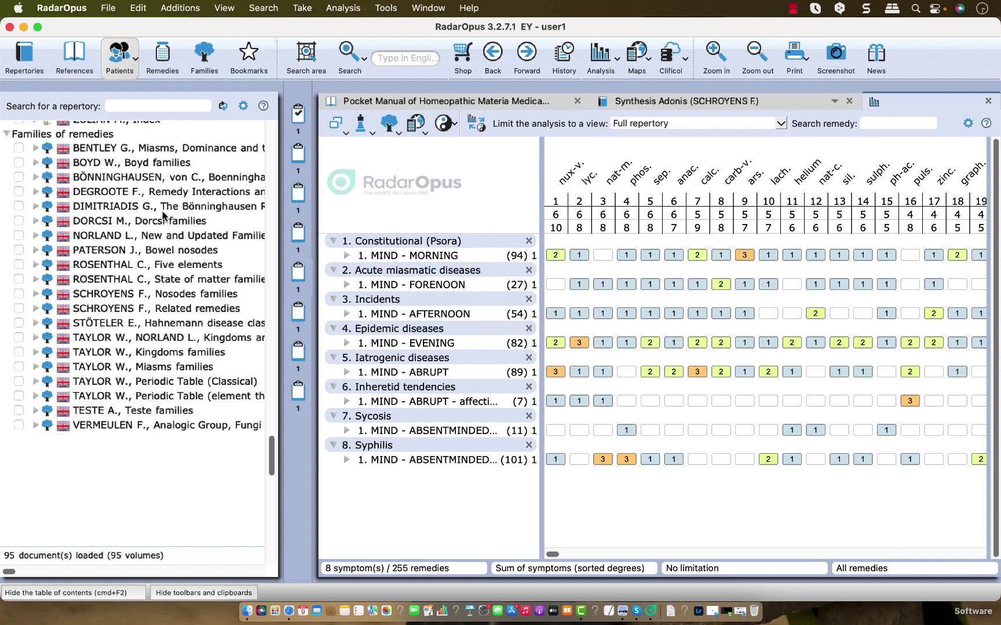
{"action": "scroll", "coordinate": [164, 216], "scroll_direction": "up", "scroll_amount": 20}
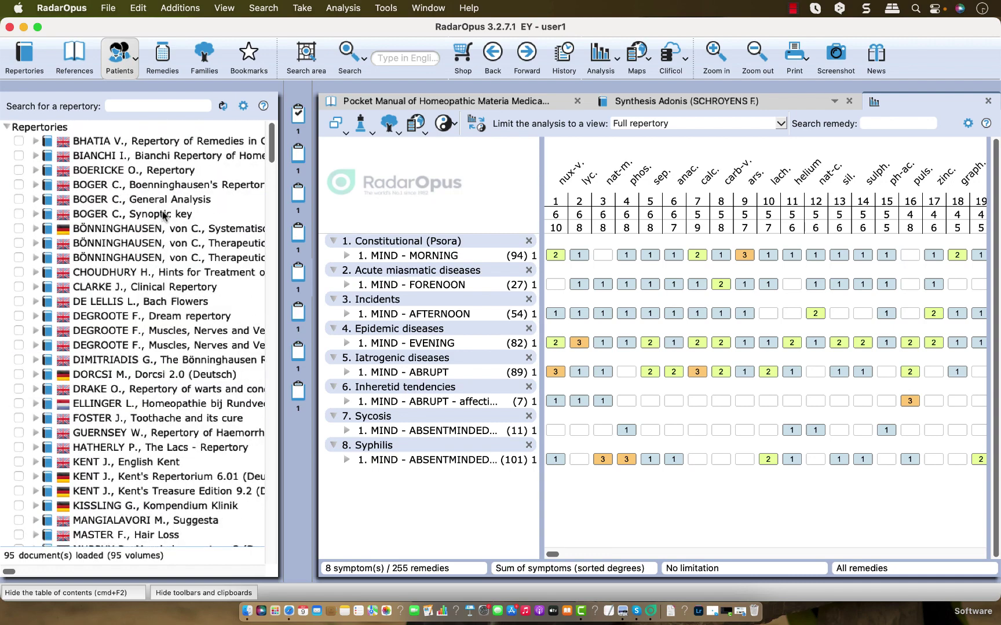
{"action": "left_click", "coordinate": [26, 58]}
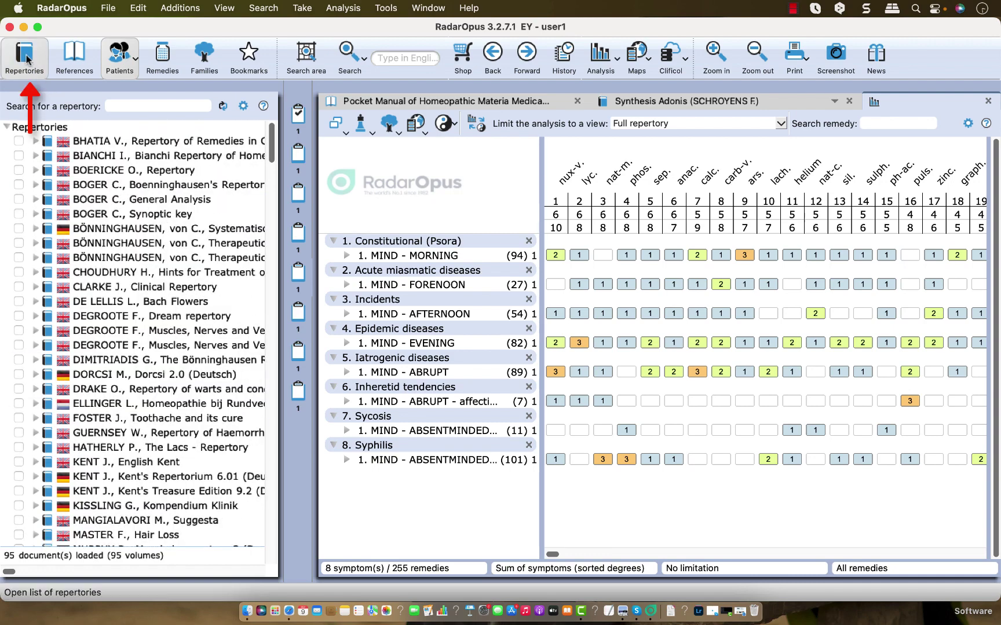
{"action": "left_click", "coordinate": [70, 56]}
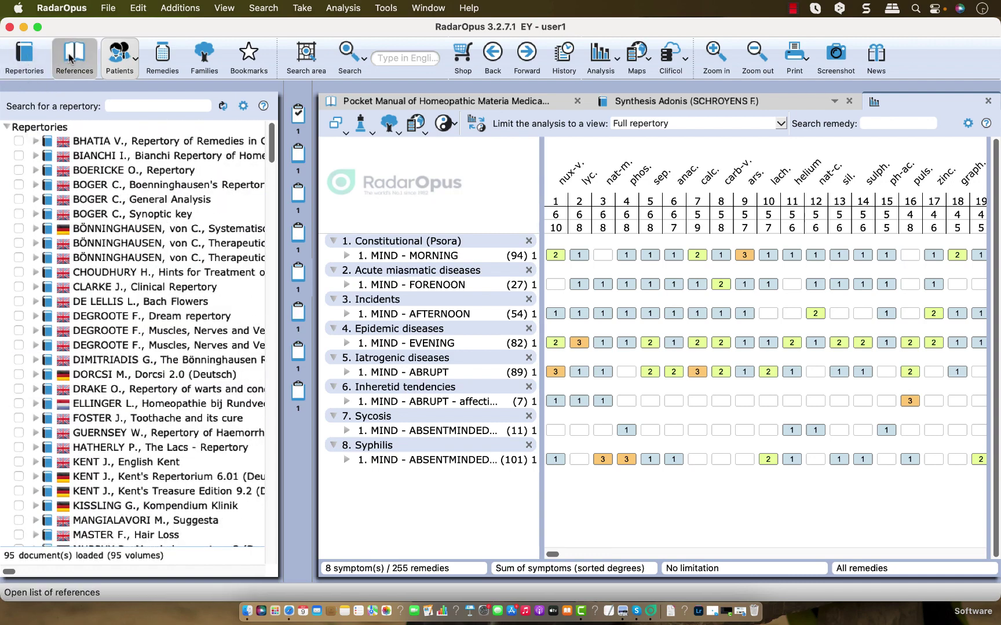
{"action": "left_click", "coordinate": [118, 53]}
{"action": "left_click", "coordinate": [162, 55]}
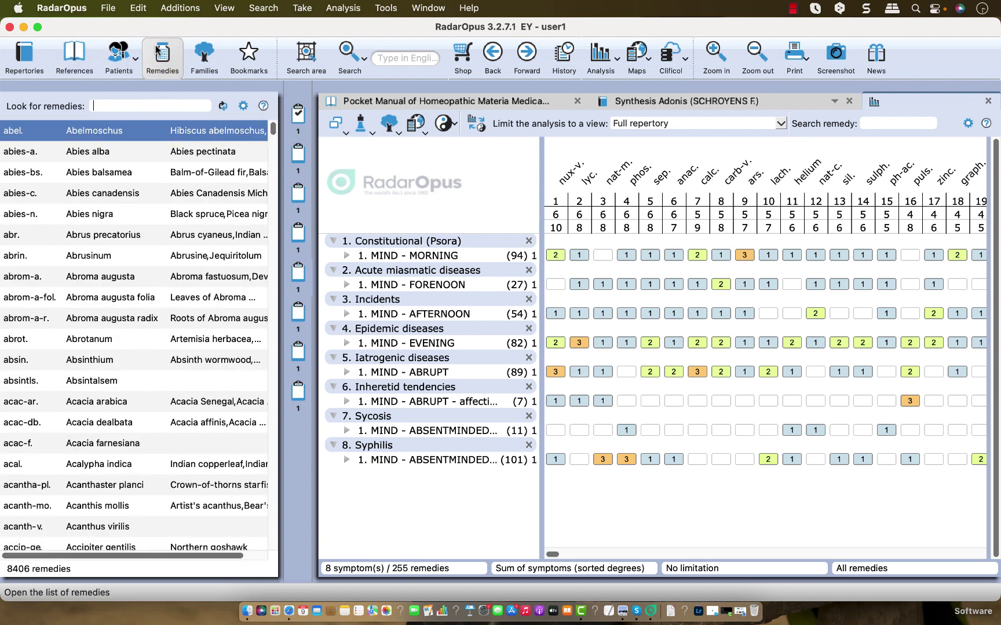
{"action": "left_click", "coordinate": [199, 53]}
{"action": "left_click", "coordinate": [240, 54]}
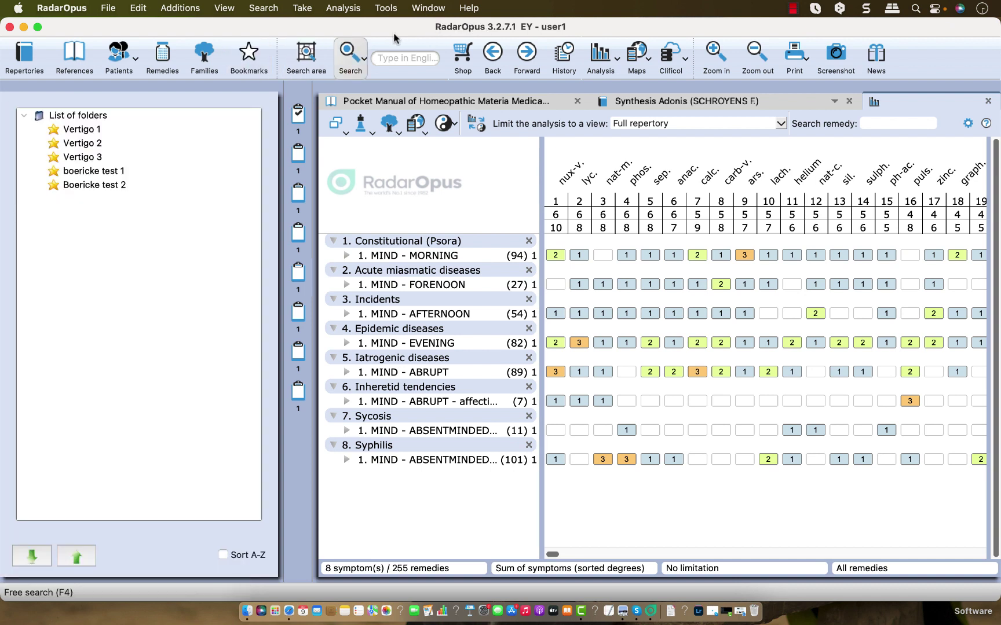
{"action": "left_click", "coordinate": [24, 58]}
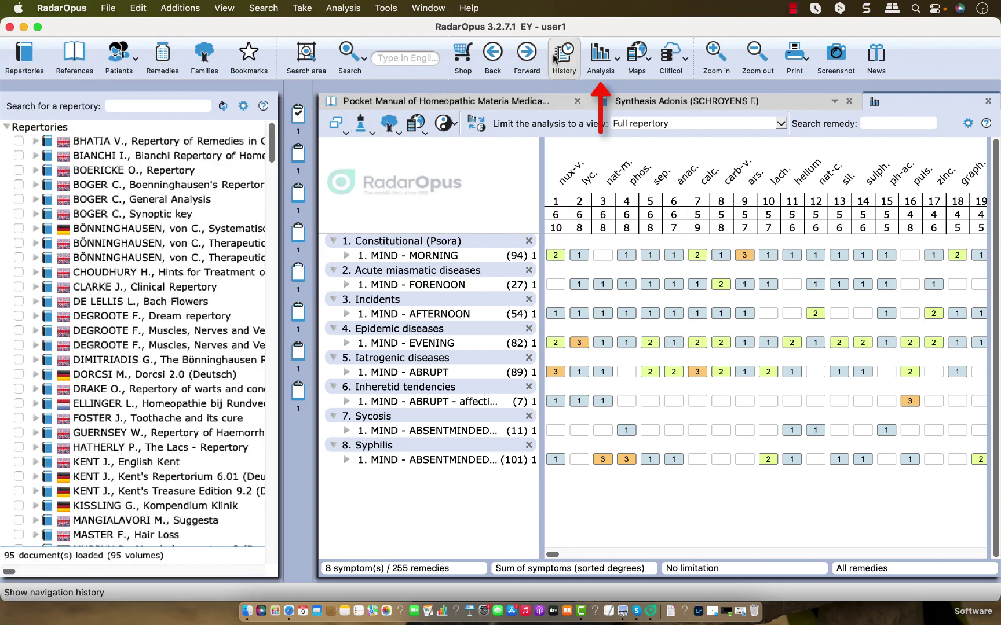
Step: Delete the MIND - EVENING rubric under Epidemic diseases from the full-width analysis
{"action": "left_click", "coordinate": [586, 58]}
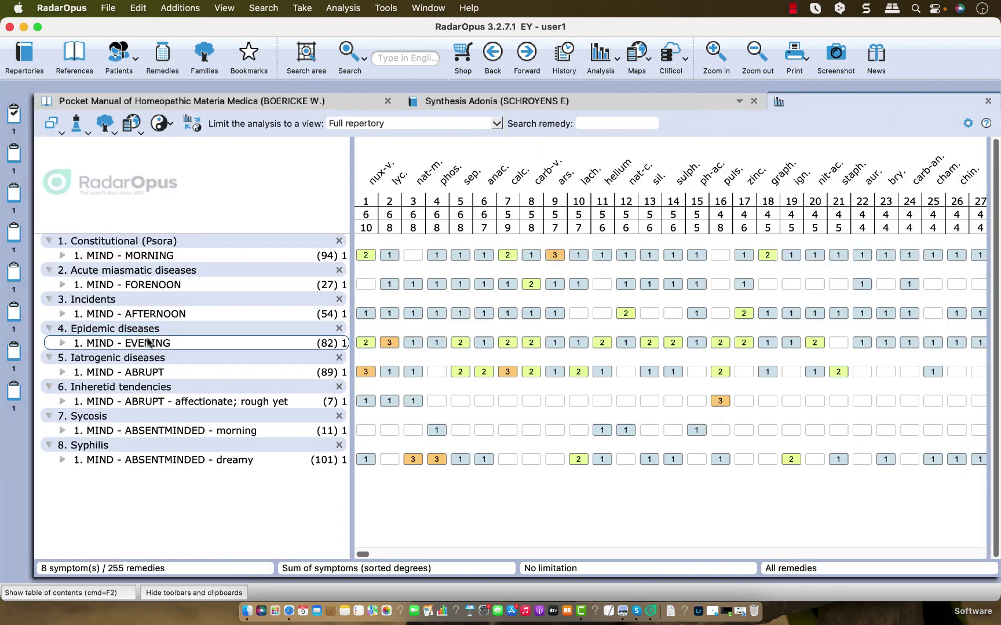
{"action": "left_click", "coordinate": [149, 343]}
{"action": "mouse_move", "coordinate": [148, 343]}
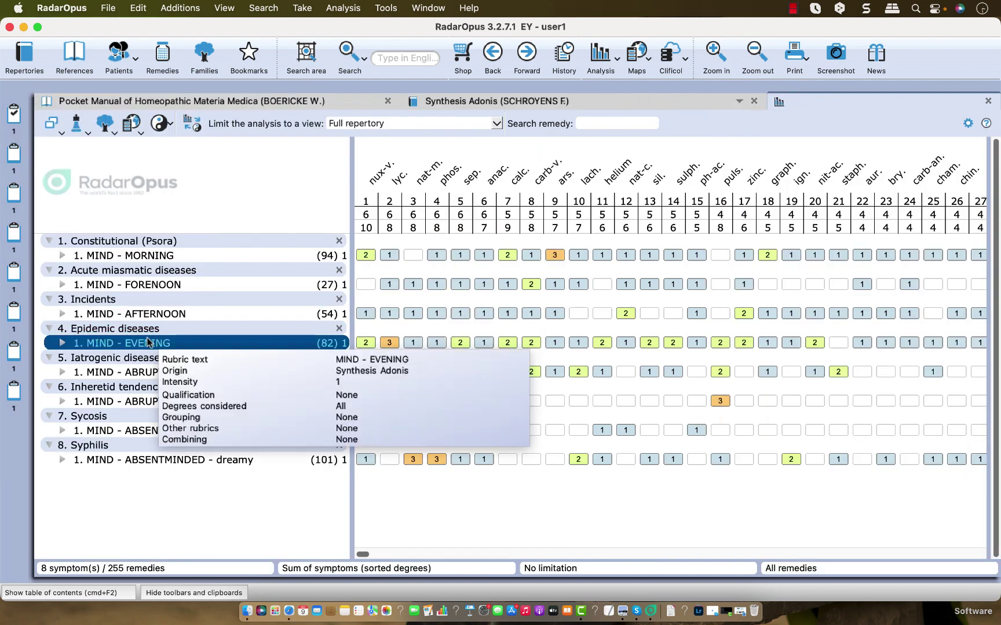
{"action": "right_click", "coordinate": [140, 343]}
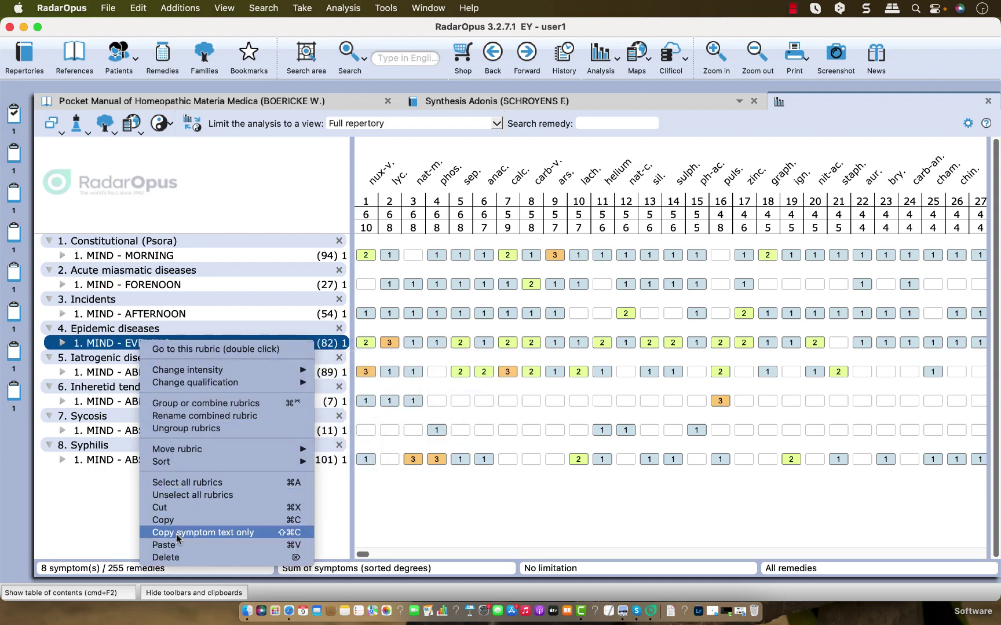
{"action": "left_click", "coordinate": [179, 558]}
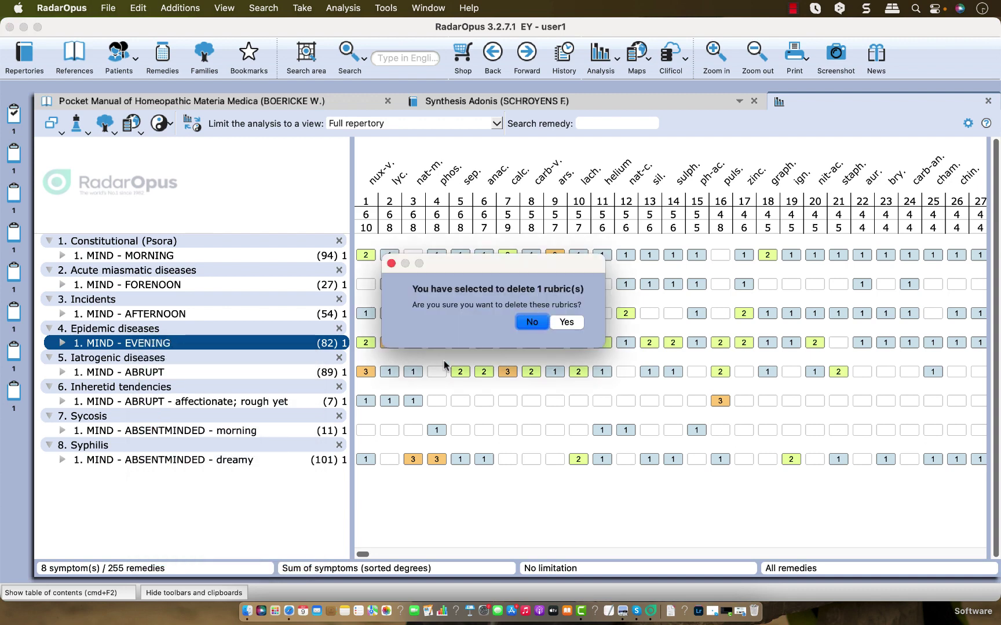
{"action": "left_click", "coordinate": [564, 323]}
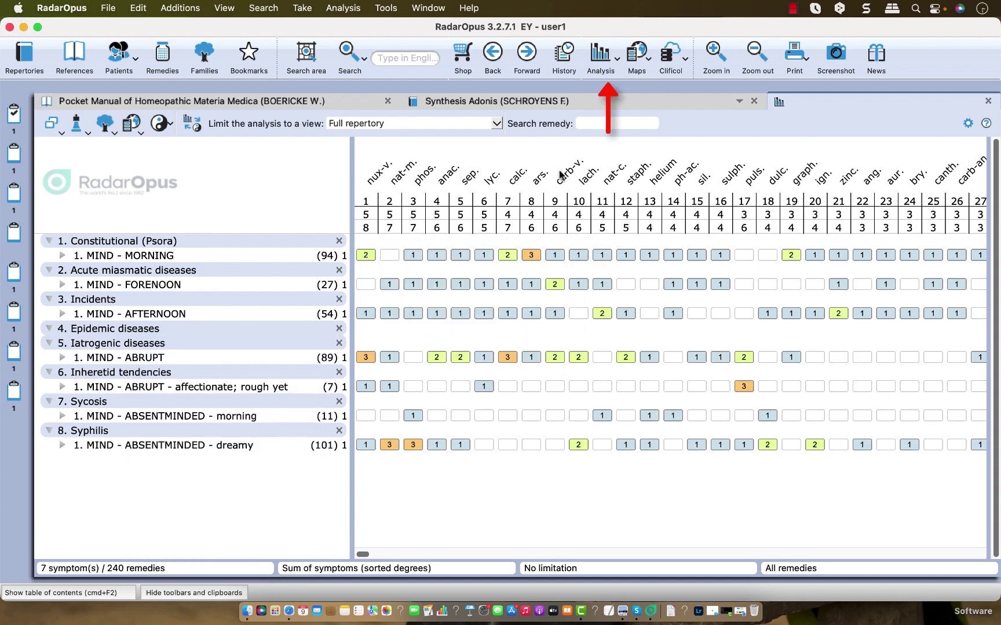
Step: Regenerate the analysis from the Synthesis Adonis repertory to drop the empty Epidemic diseases heading
{"action": "left_click", "coordinate": [595, 59]}
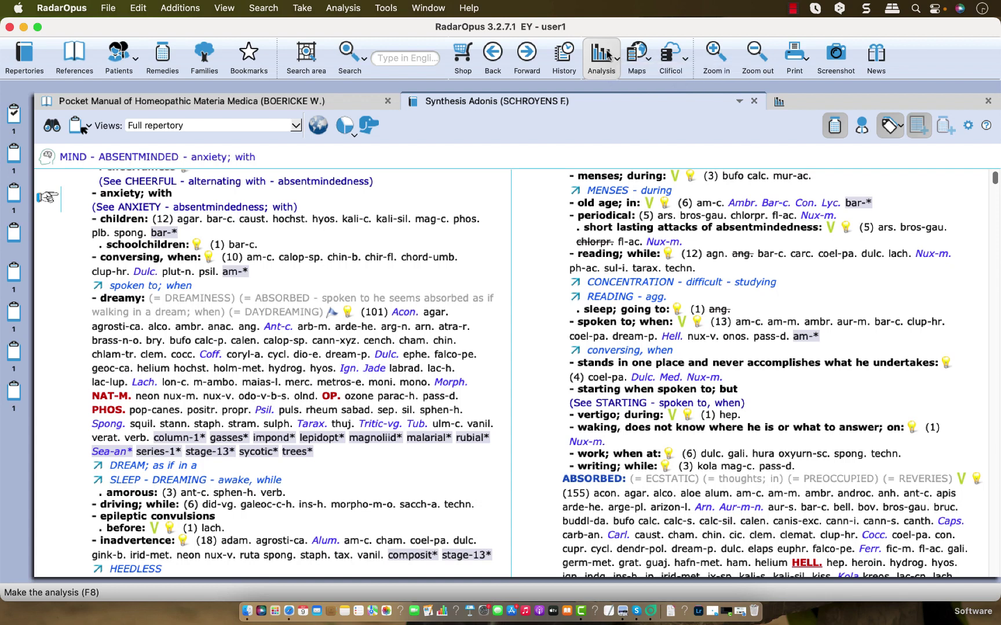
{"action": "left_click", "coordinate": [607, 54]}
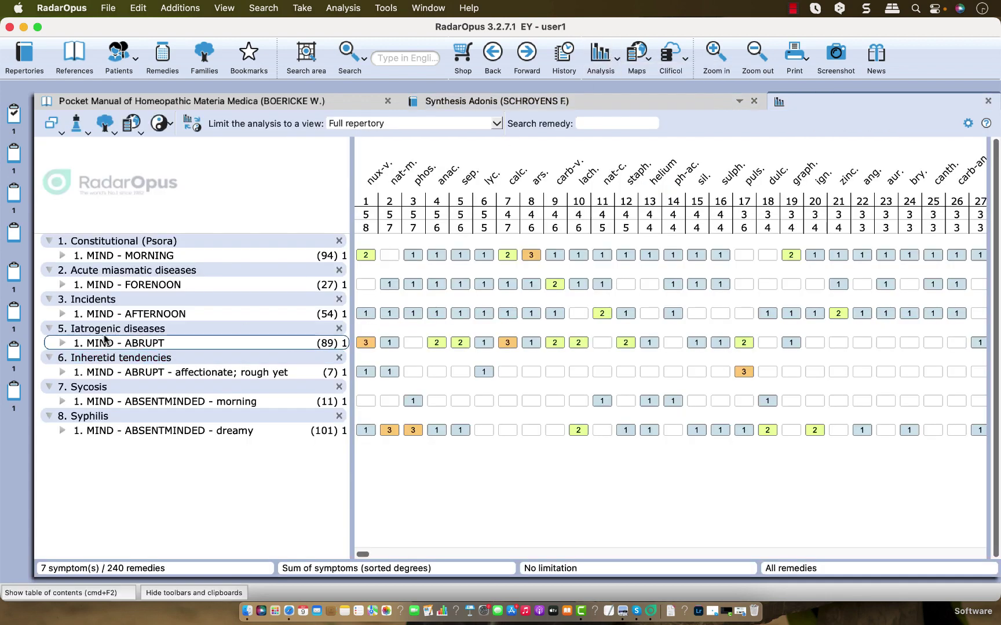
{"action": "left_click_drag", "start_coordinate": [106, 340], "coordinate": [65, 337]}
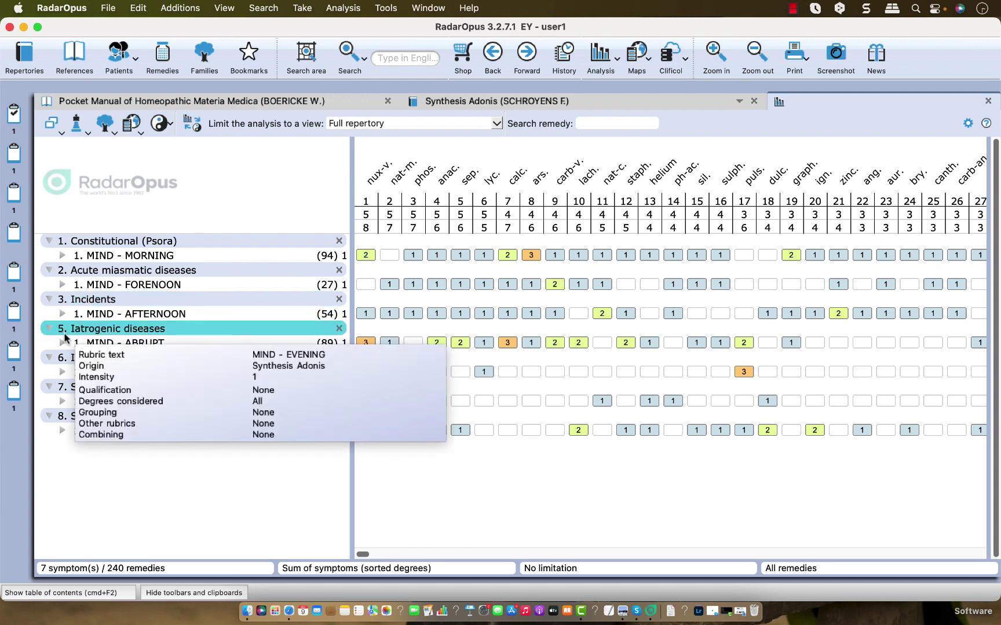
{"action": "left_click_drag", "start_coordinate": [65, 337], "coordinate": [101, 343]}
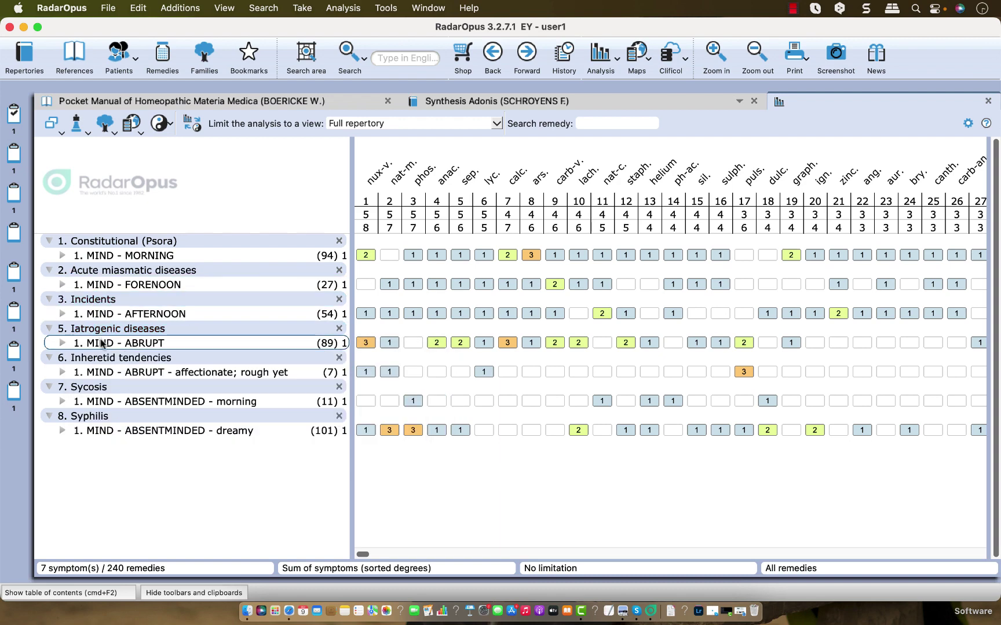
Step: Turn off the tooltips on remedies and symptoms in the analysis display settings
{"action": "left_click", "coordinate": [967, 124]}
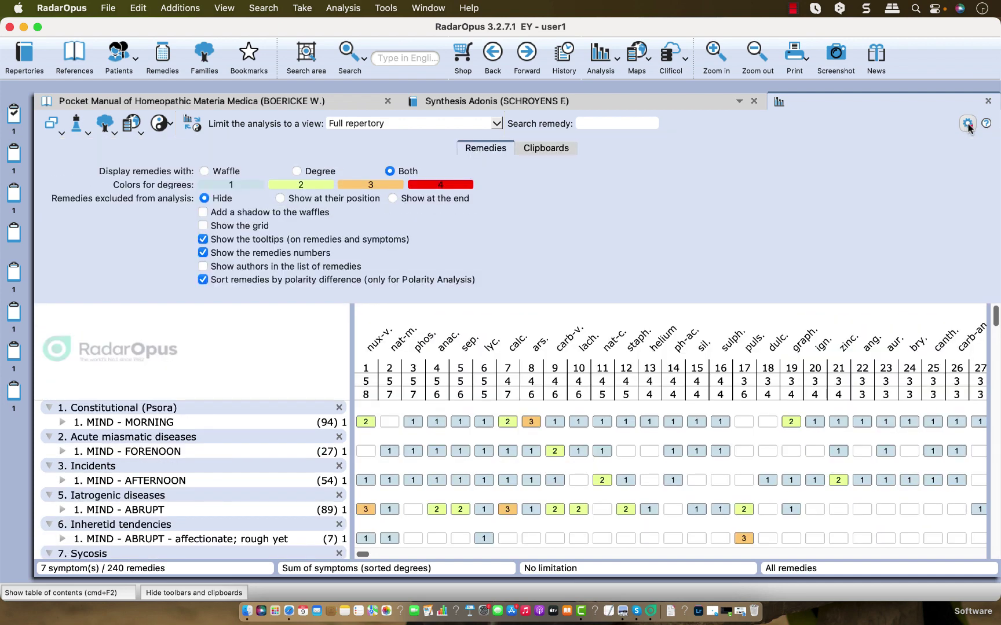
{"action": "left_click", "coordinate": [202, 240]}
{"action": "left_click", "coordinate": [967, 123]}
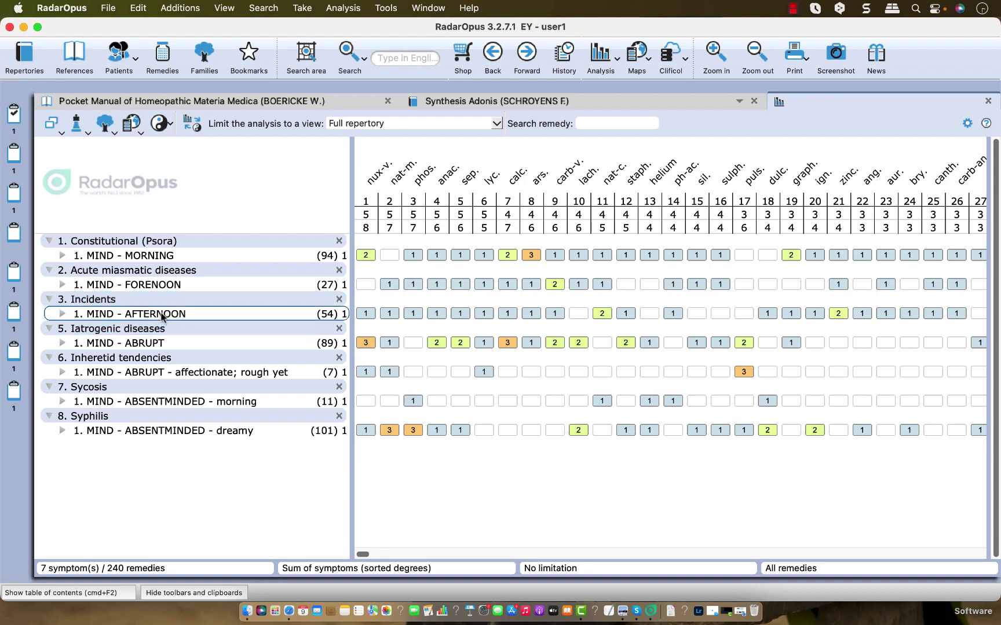
Step: Switch to the disease classification manual in Preview and read through the sections on clipboard names and taking symptoms
{"action": "key", "text": "super+Tab"}
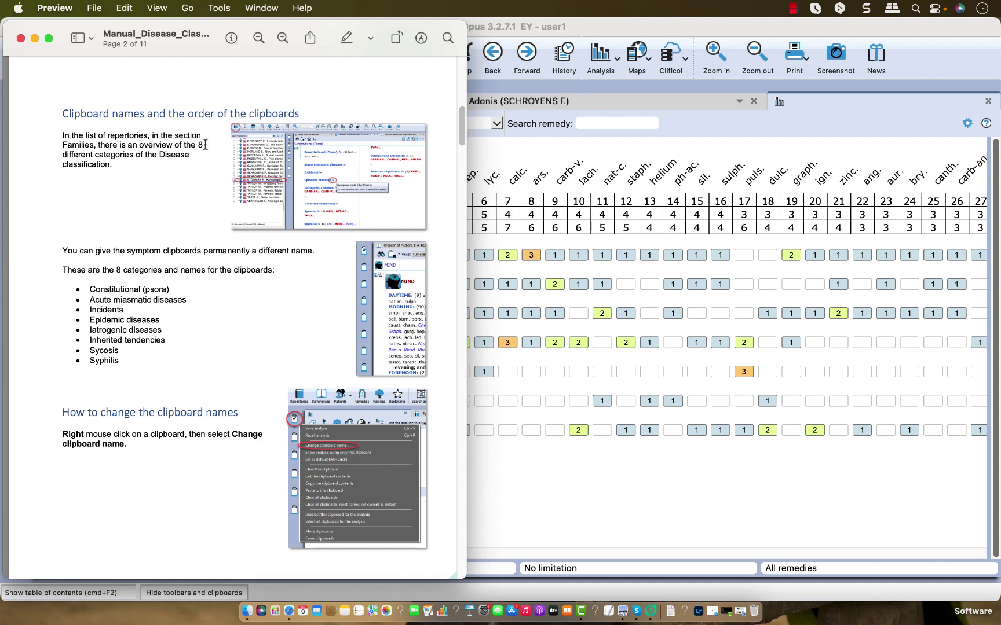
{"action": "scroll", "coordinate": [204, 149], "scroll_direction": "down", "scroll_amount": 2}
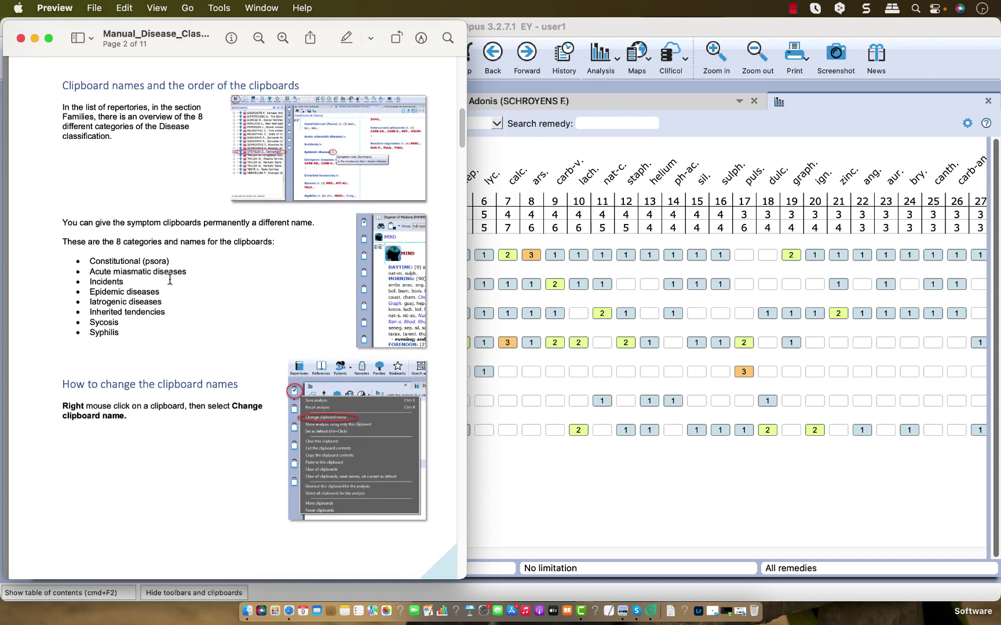
{"action": "scroll", "coordinate": [170, 280], "scroll_direction": "down", "scroll_amount": 10}
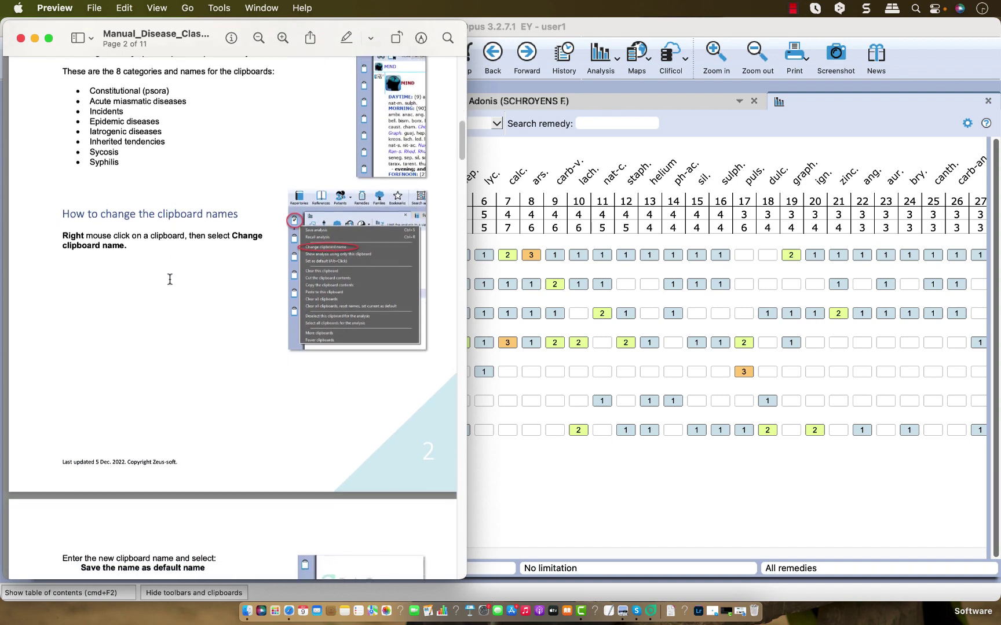
{"action": "scroll", "coordinate": [170, 279], "scroll_direction": "down", "scroll_amount": 12}
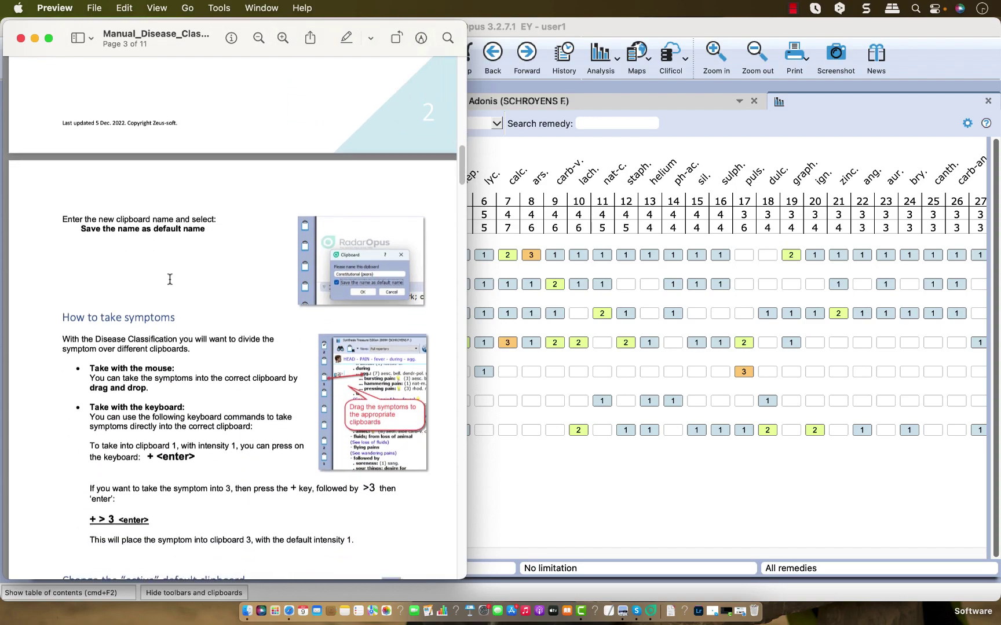